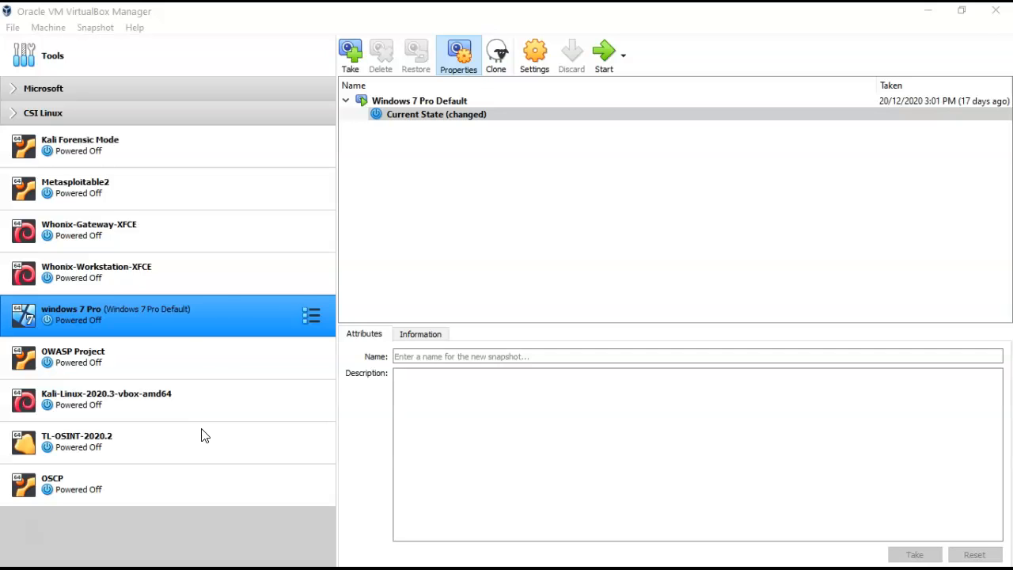
Start a new virtual machine named 'Windows 10 Pro' with version Windows 10 (64-bit).
left_click(52, 29)
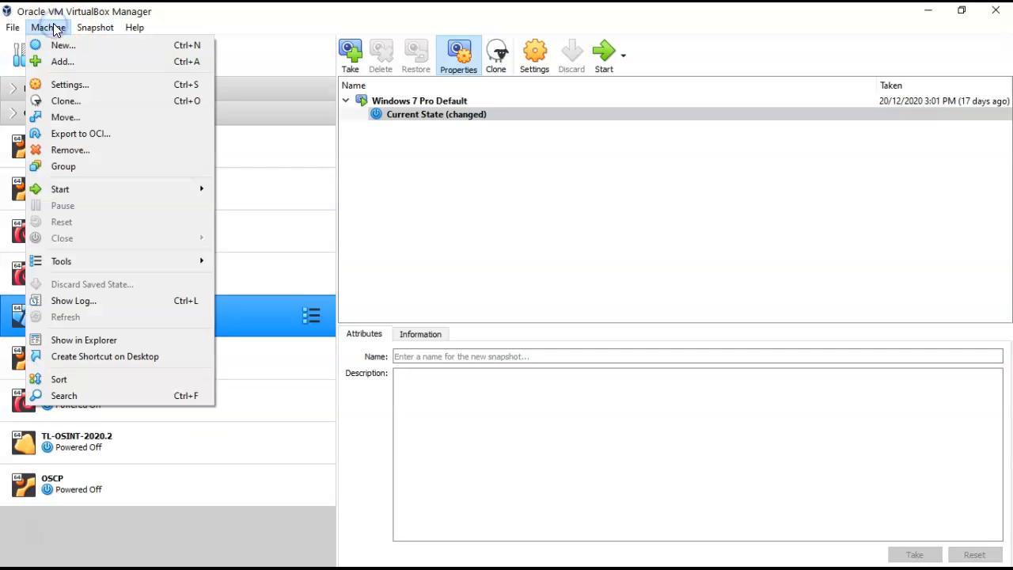
left_click(63, 45)
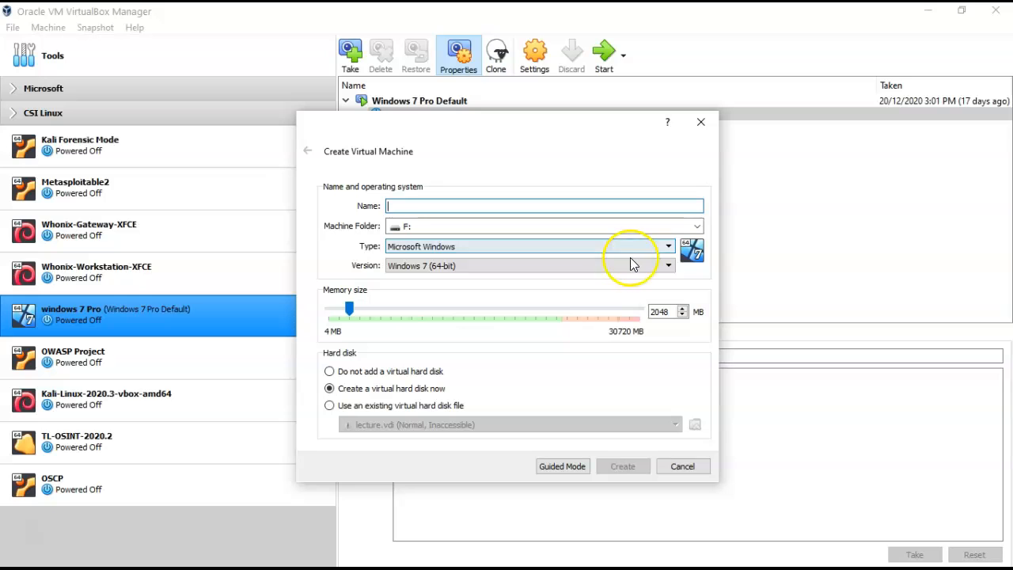
left_click(668, 267)
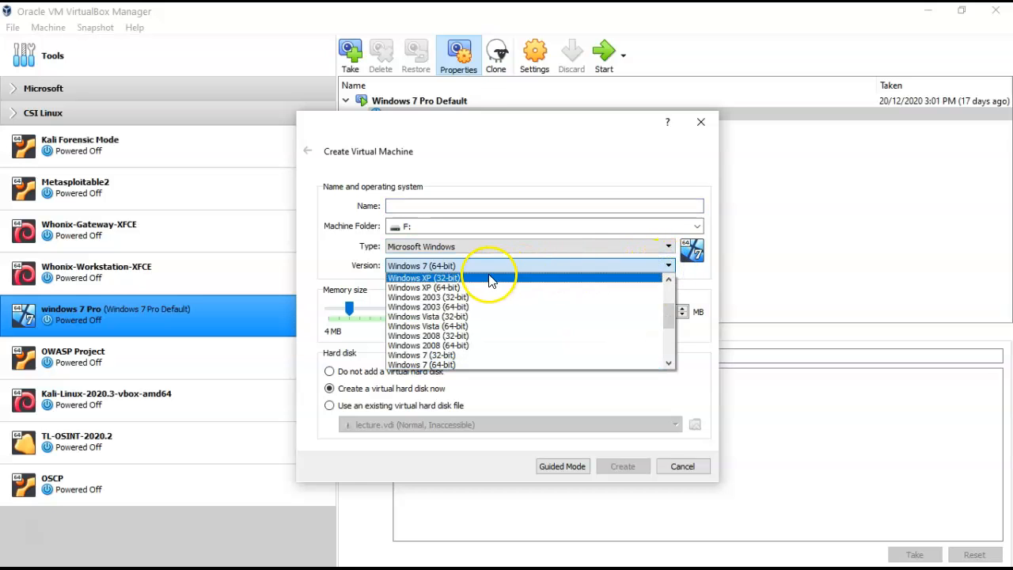
scroll(449, 337, "down", 2)
scroll(449, 340, "down", 1)
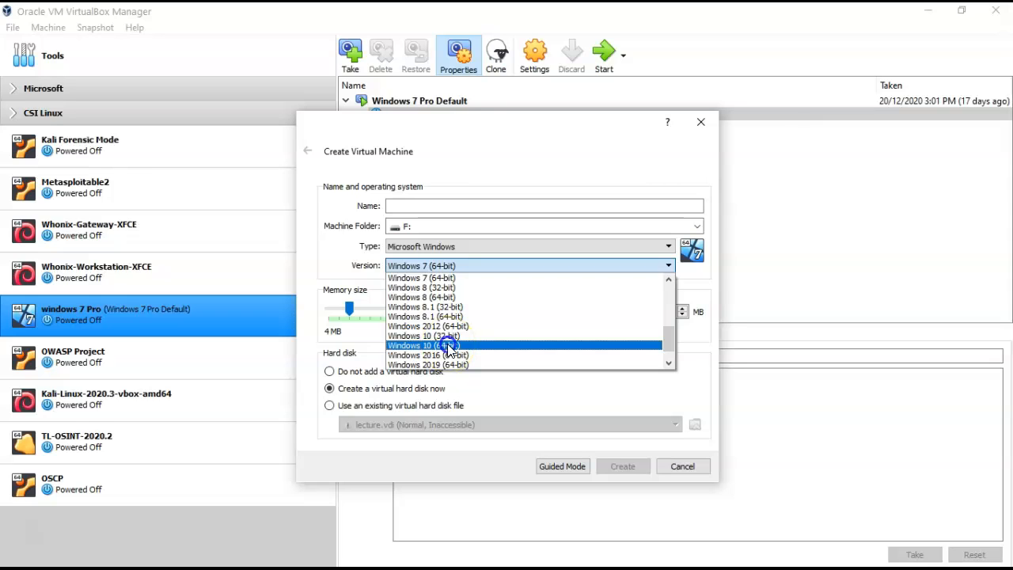
left_click(450, 346)
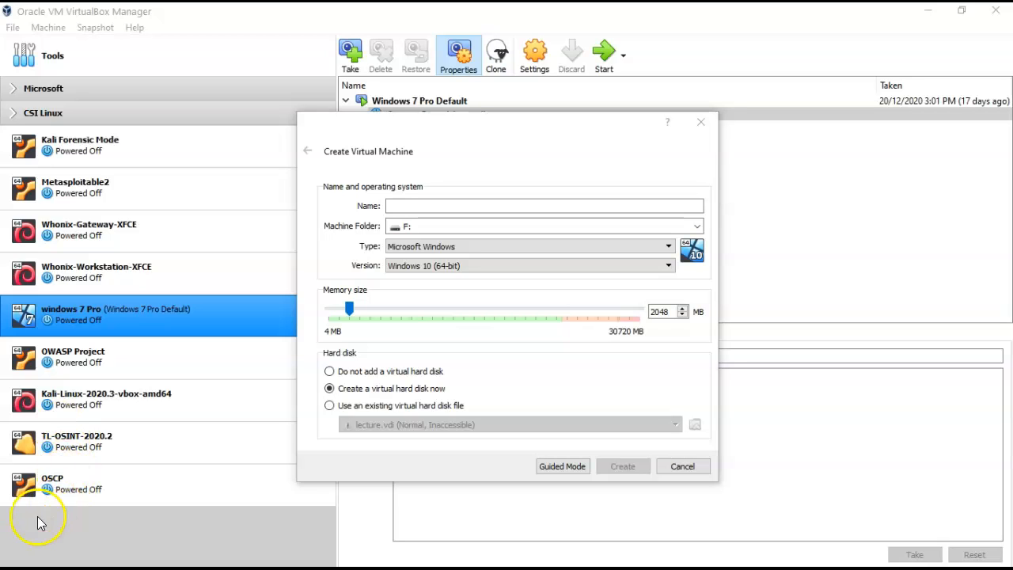
type("Windows 10 Pro")
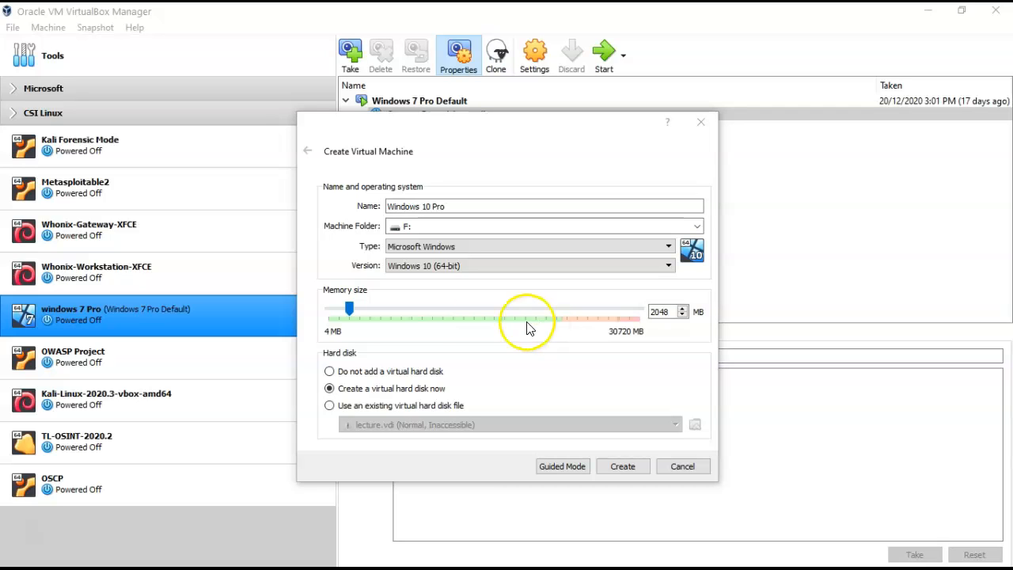
Give the machine 4916 MB of memory and create a 50 GB VDI virtual hard disk.
left_click_drag(369, 311, 378, 310)
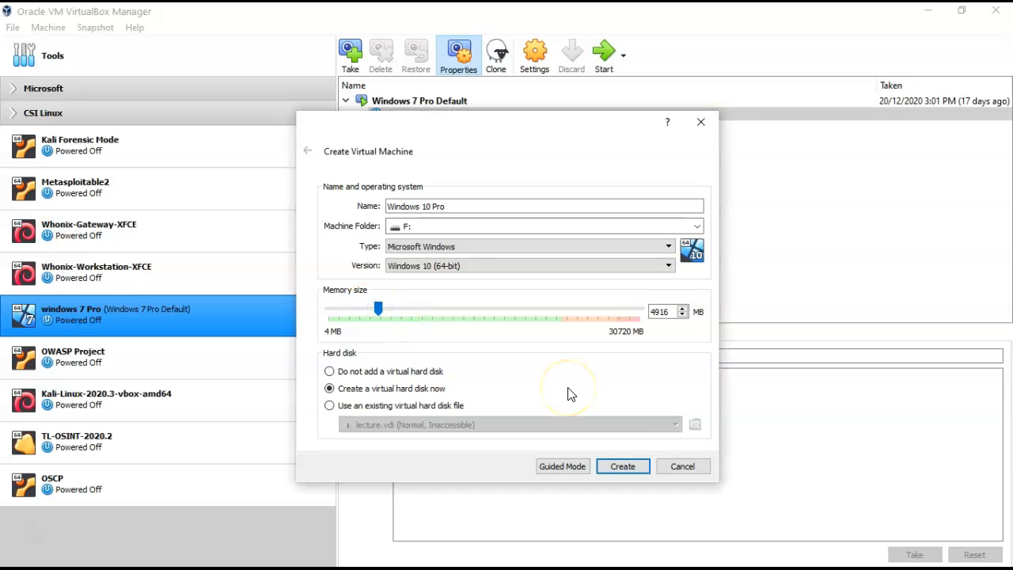
left_click(618, 469)
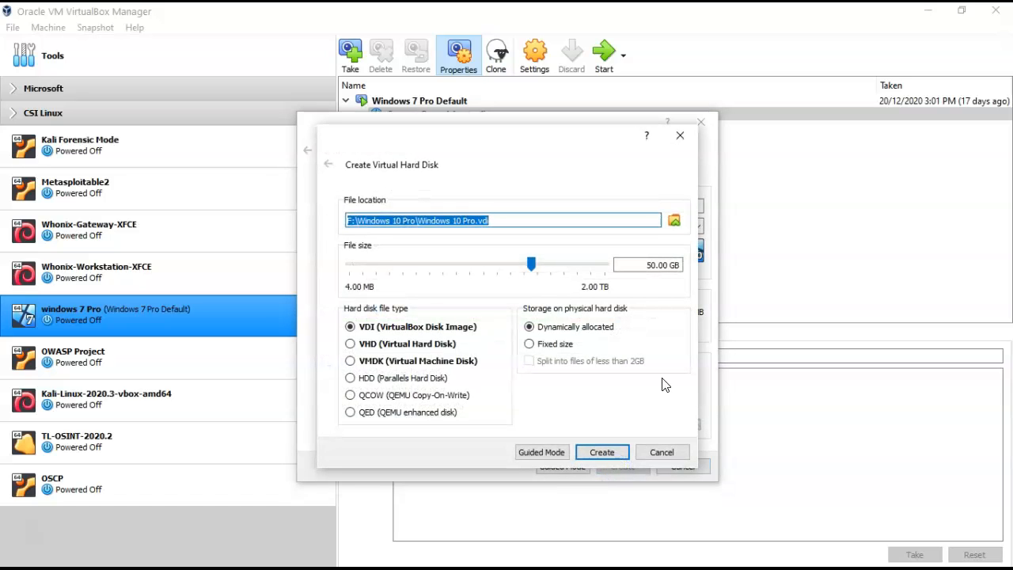
left_click(602, 454)
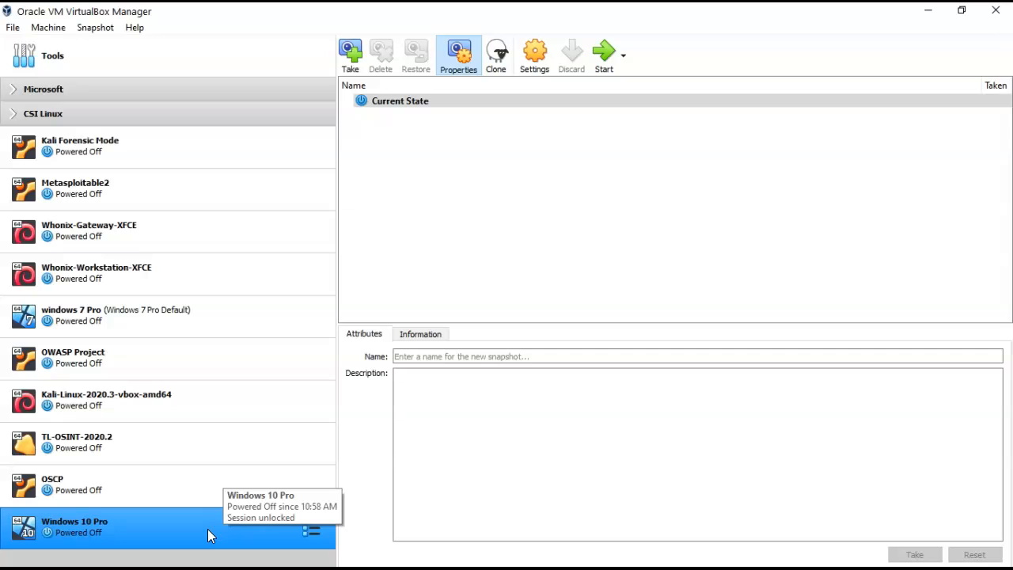
Add Win10_2004_English_x64.iso as the start-up disk and boot the Windows 10 Pro VM from it.
double_click(202, 535)
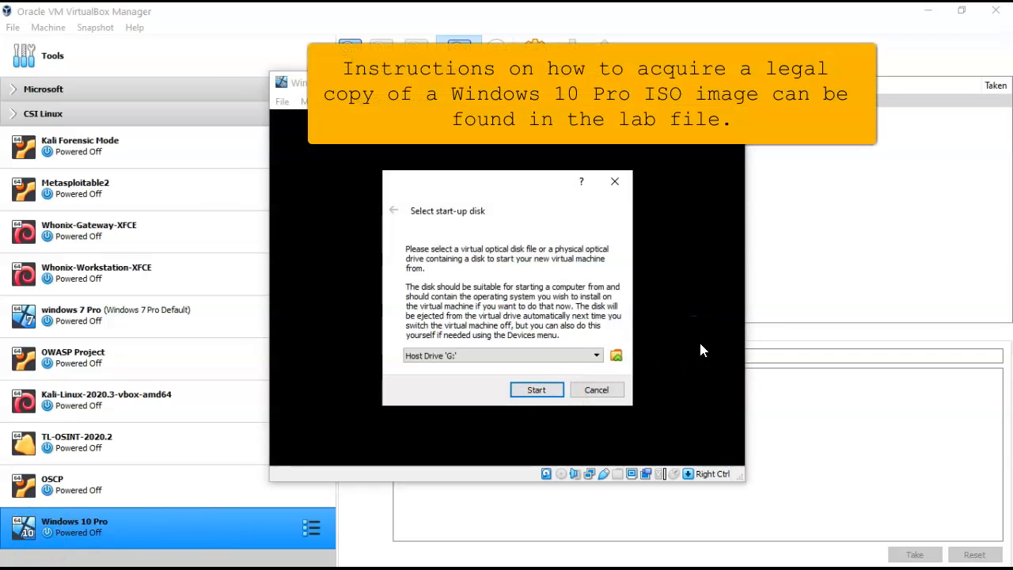
left_click(617, 357)
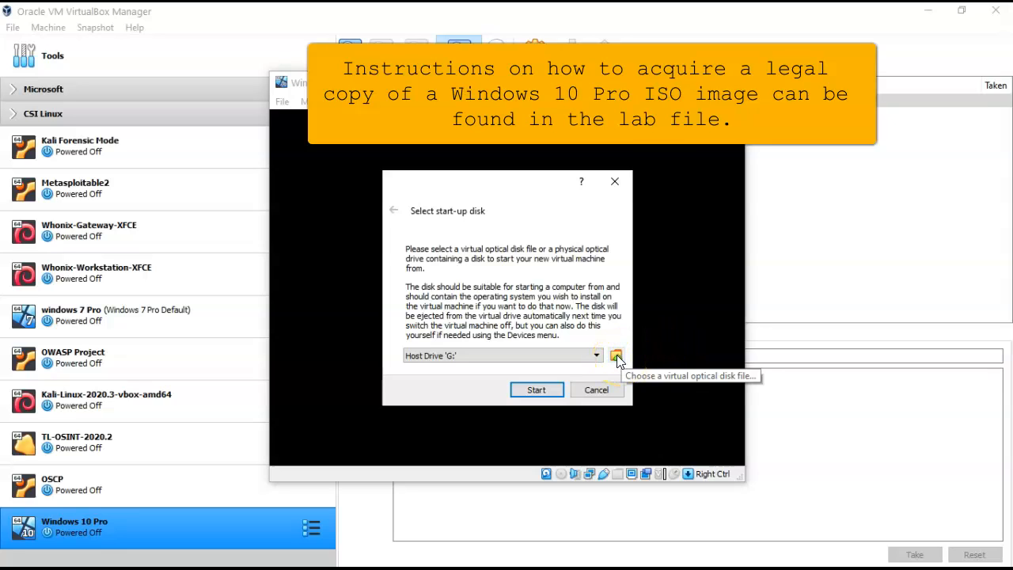
left_click(617, 356)
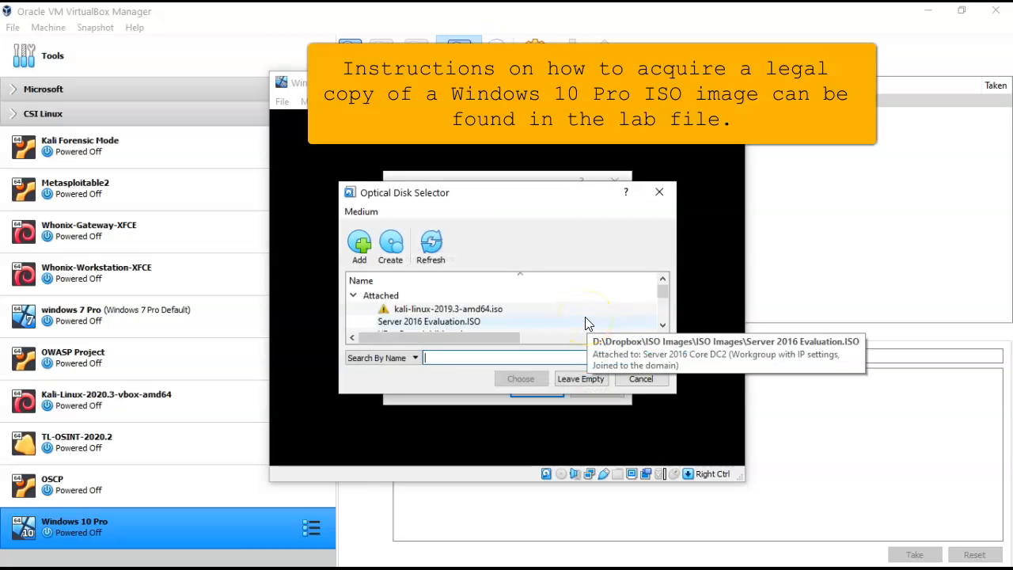
left_click(365, 246)
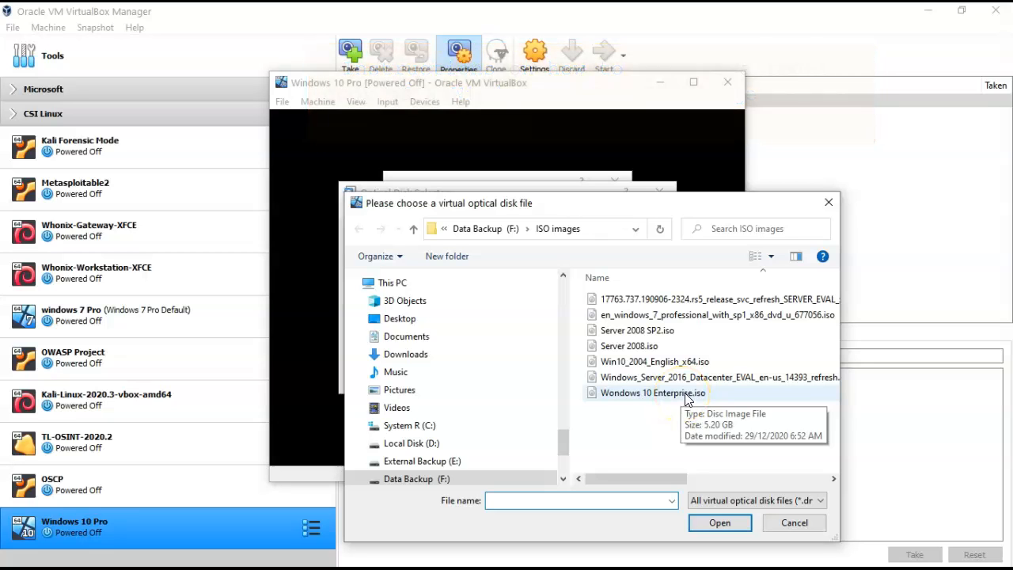
double_click(665, 362)
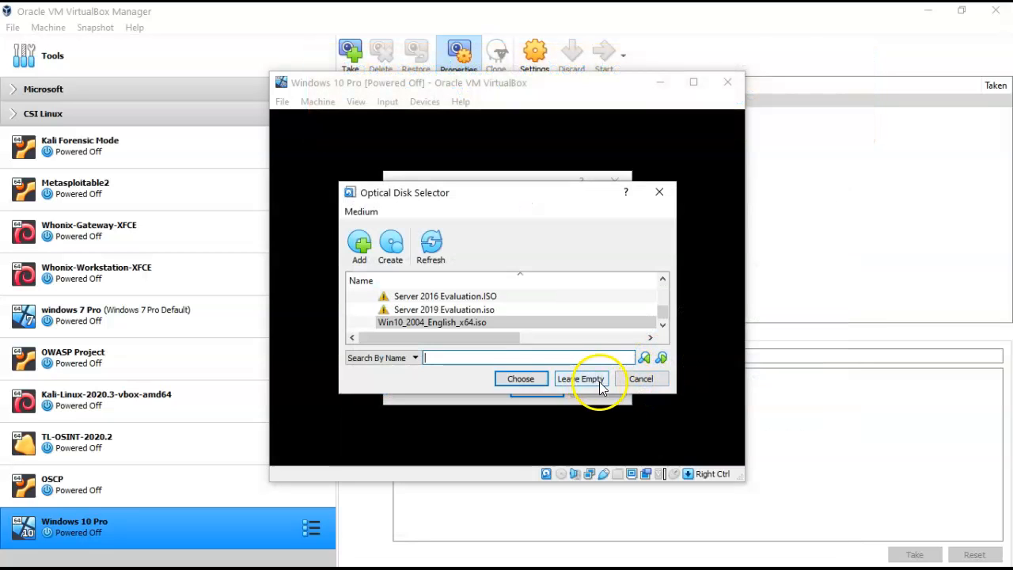
left_click(519, 380)
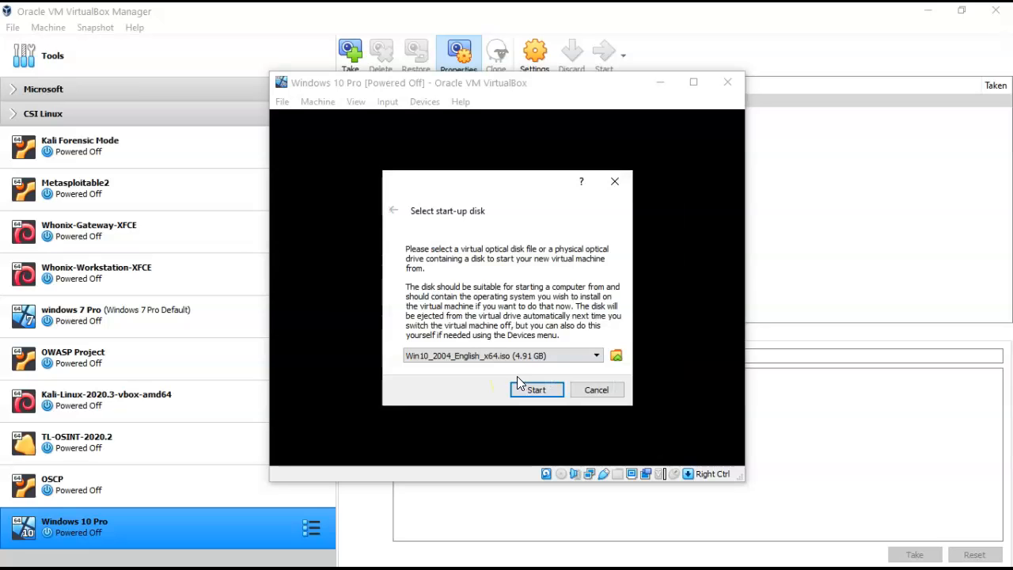
left_click(536, 392)
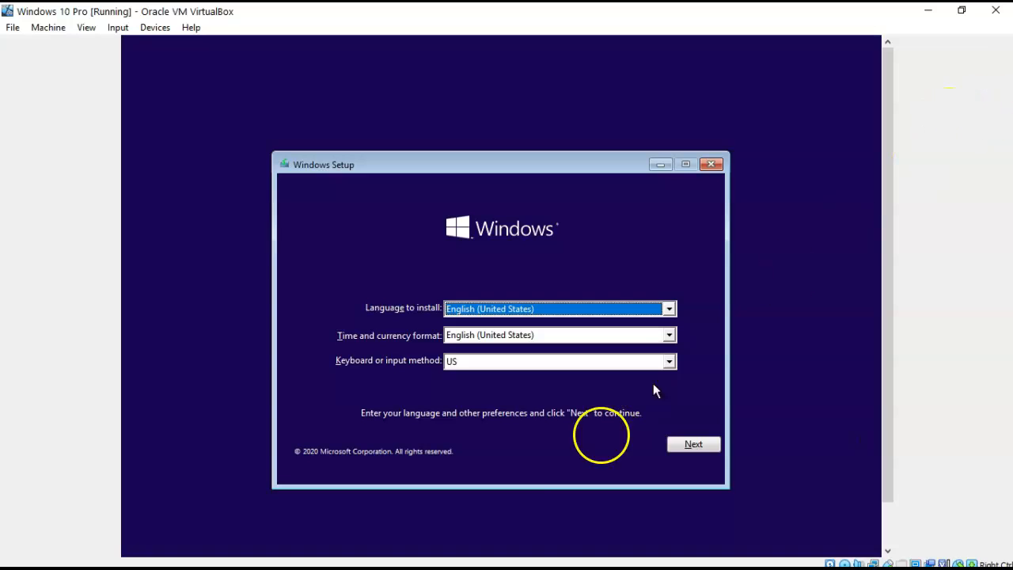
Keep the default language and keyboard, begin installing, and continue without a product key.
left_click(693, 444)
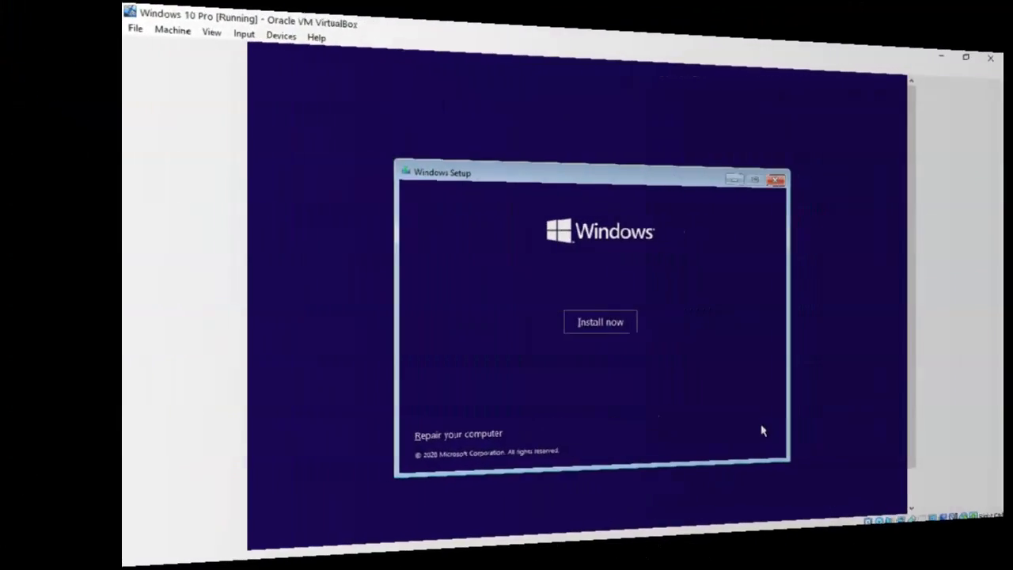
left_click(497, 327)
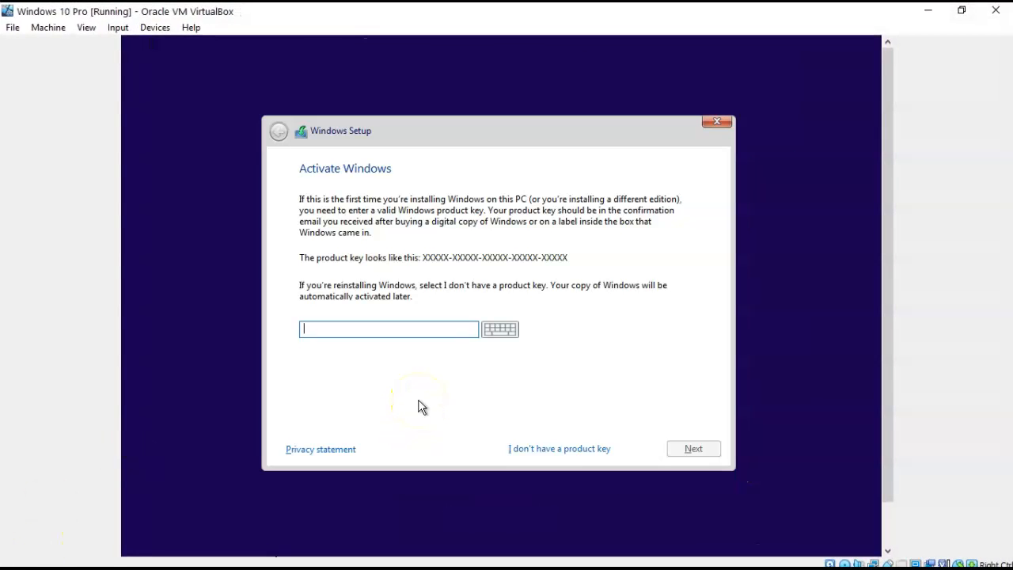
left_click(566, 449)
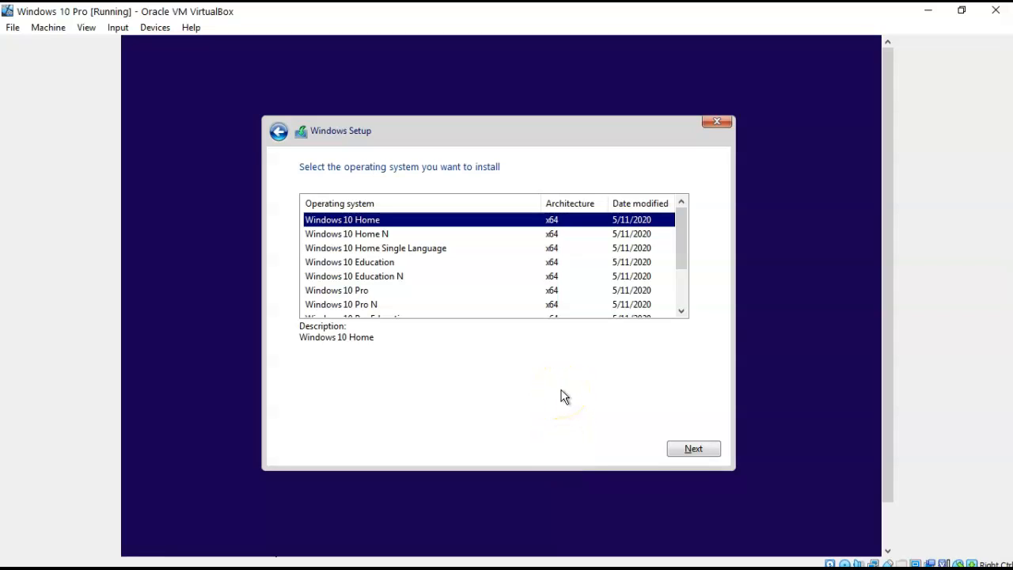
Select the Windows 10 Pro edition and accept the license terms.
left_click(353, 292)
left_click(687, 441)
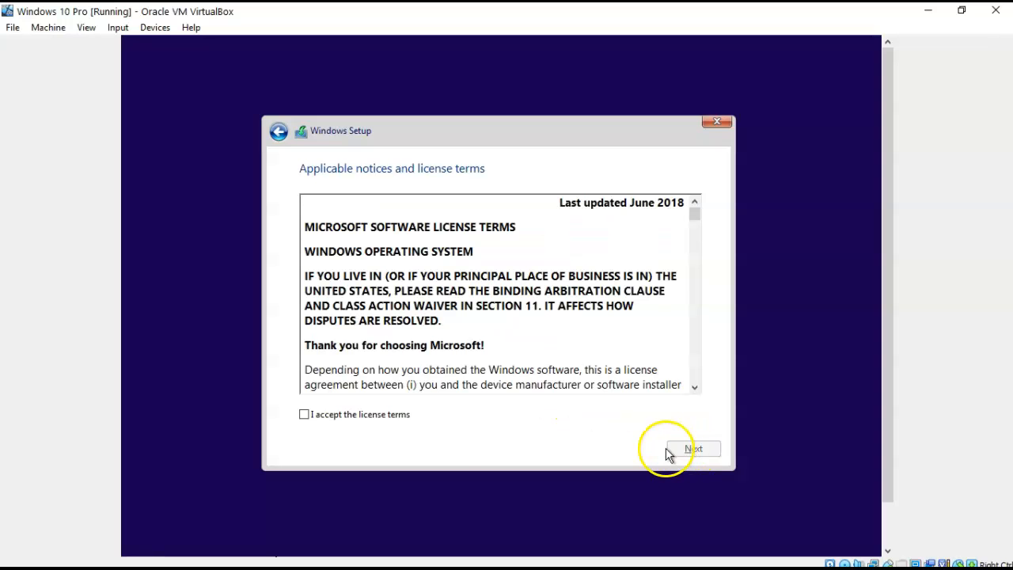
left_click(307, 416)
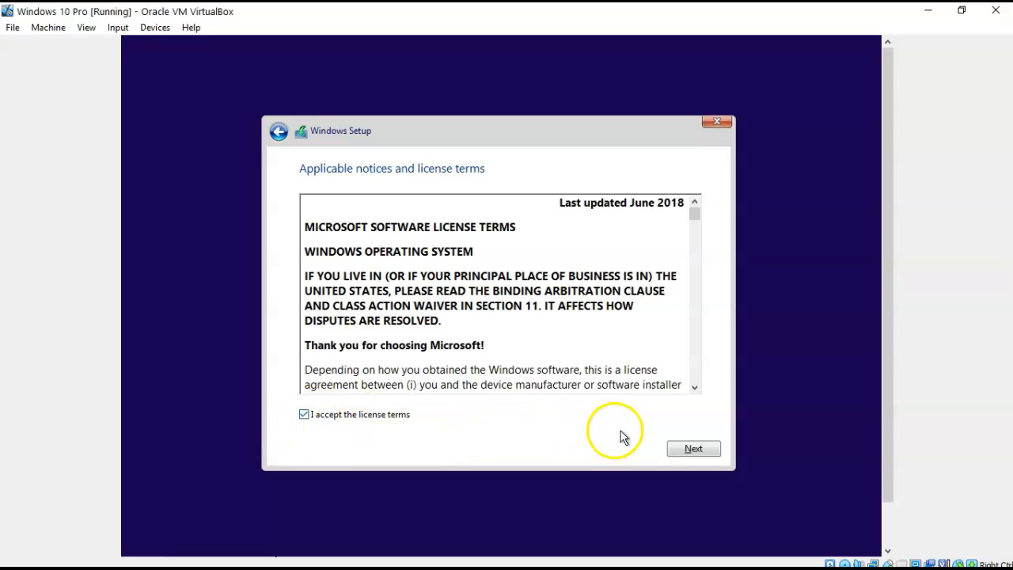
left_click(693, 450)
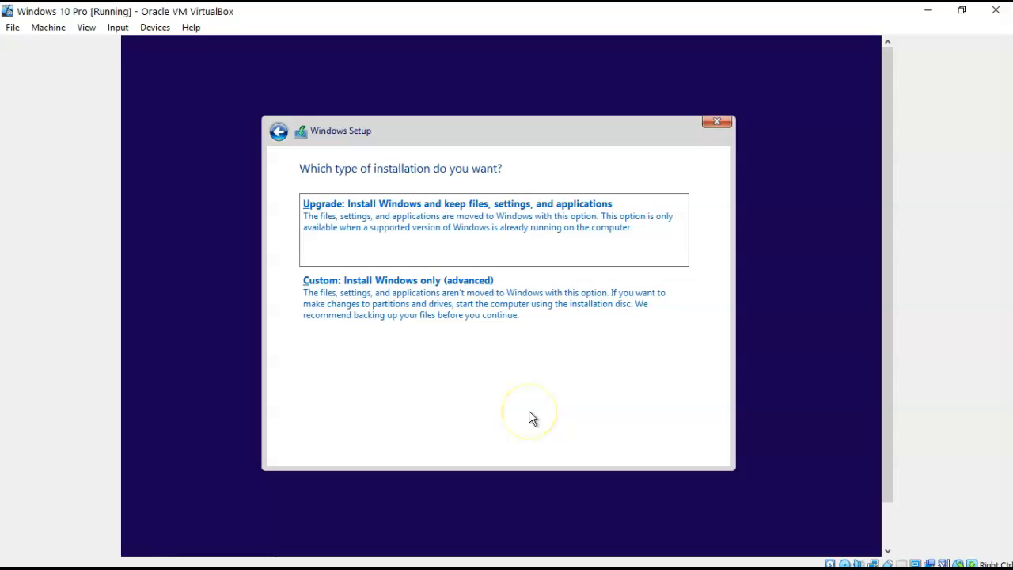
Choose a Custom install onto Drive 0's 50 GB unallocated space and let it finish.
left_click(414, 311)
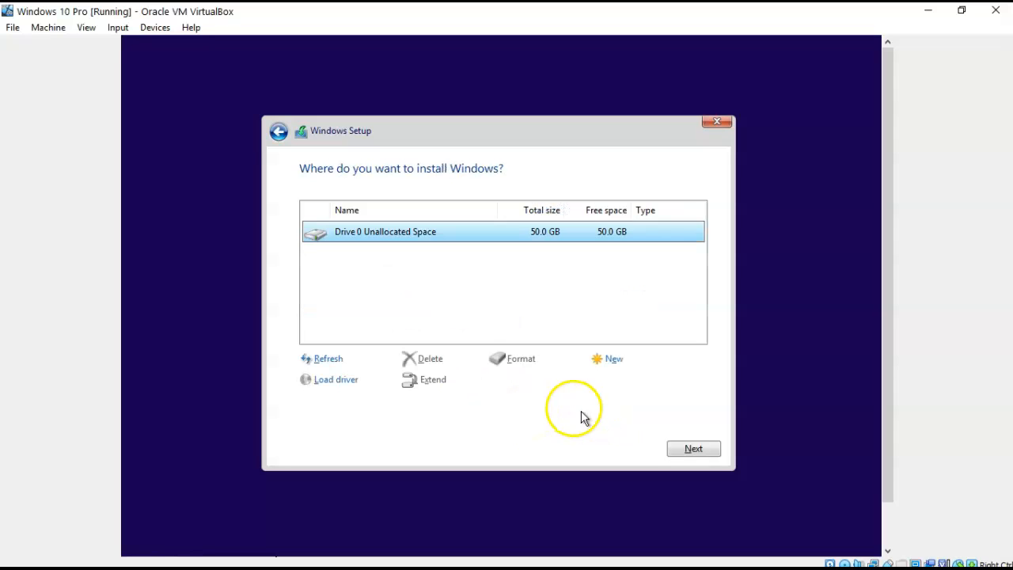
left_click(690, 452)
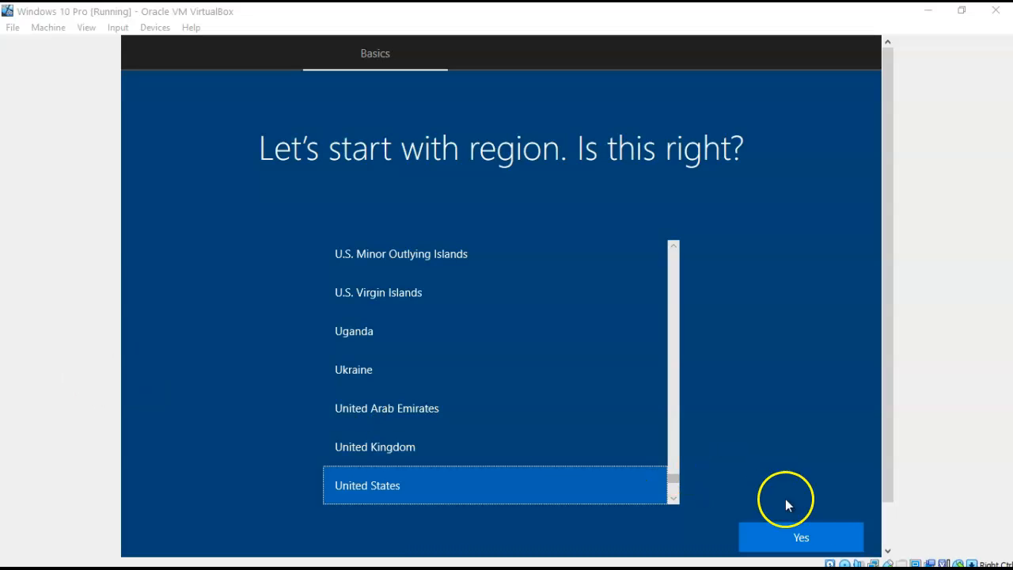
Confirm United States as the region and US keyboard, skipping a second layout.
left_click(802, 539)
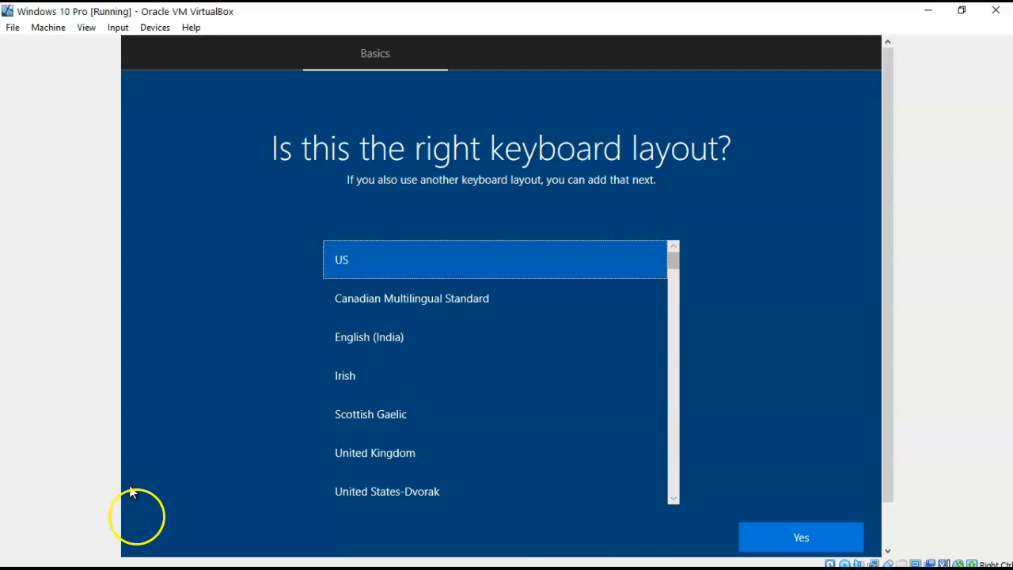
left_click(801, 538)
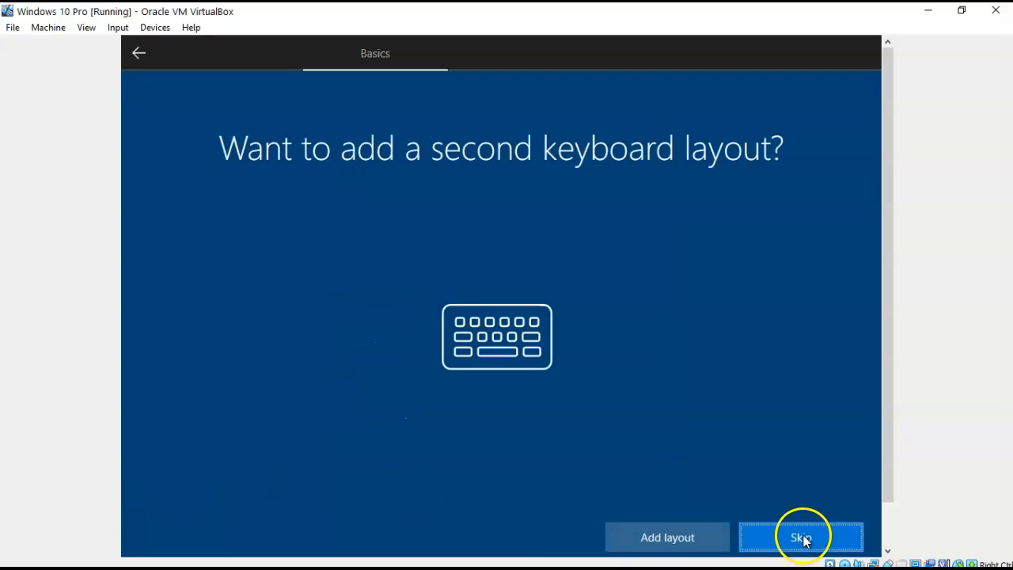
left_click(789, 538)
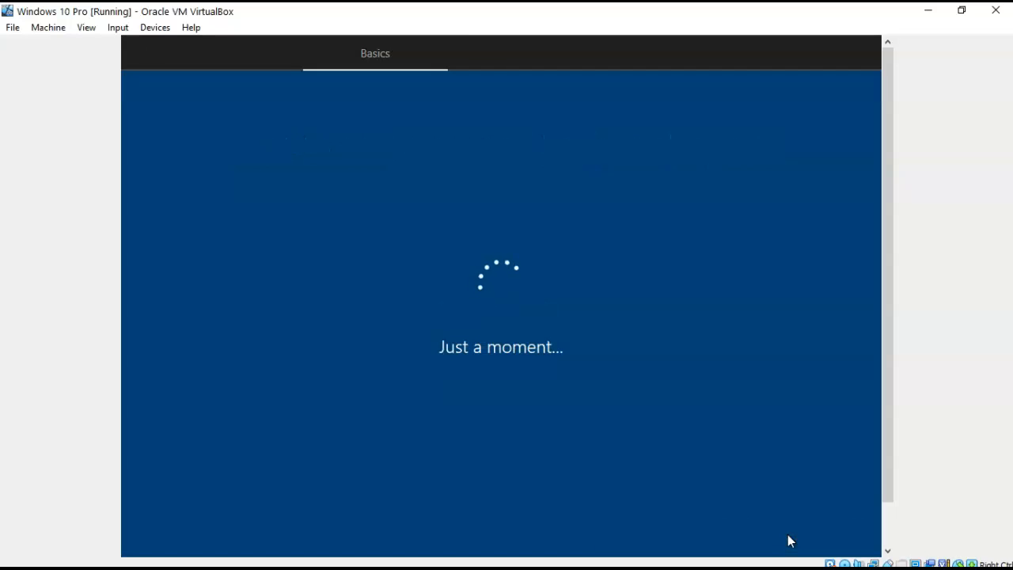
Choose 'Set up for personal use' and continue to the account sign-in page.
left_click(95, 544)
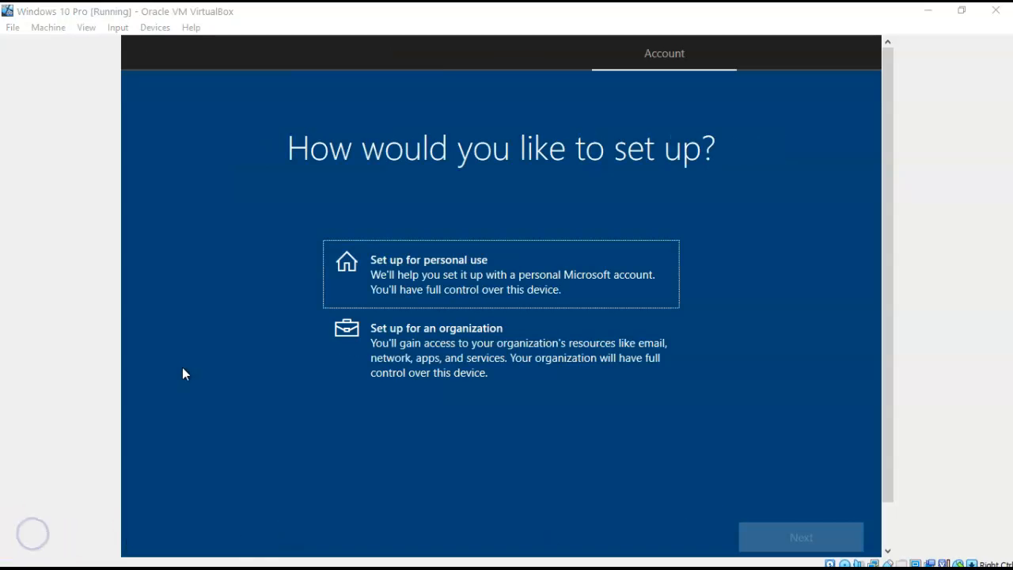
left_click(436, 290)
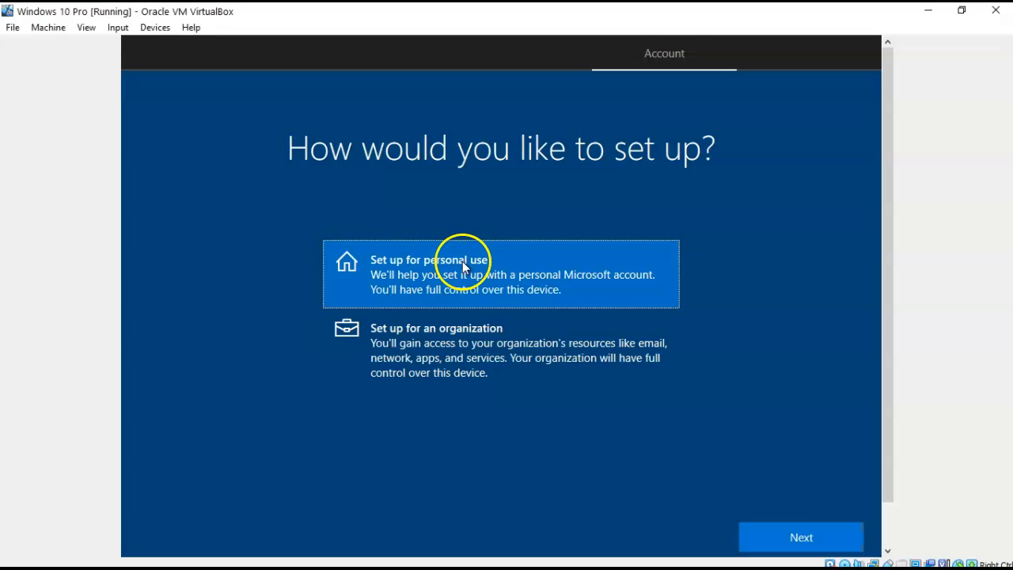
left_click(802, 538)
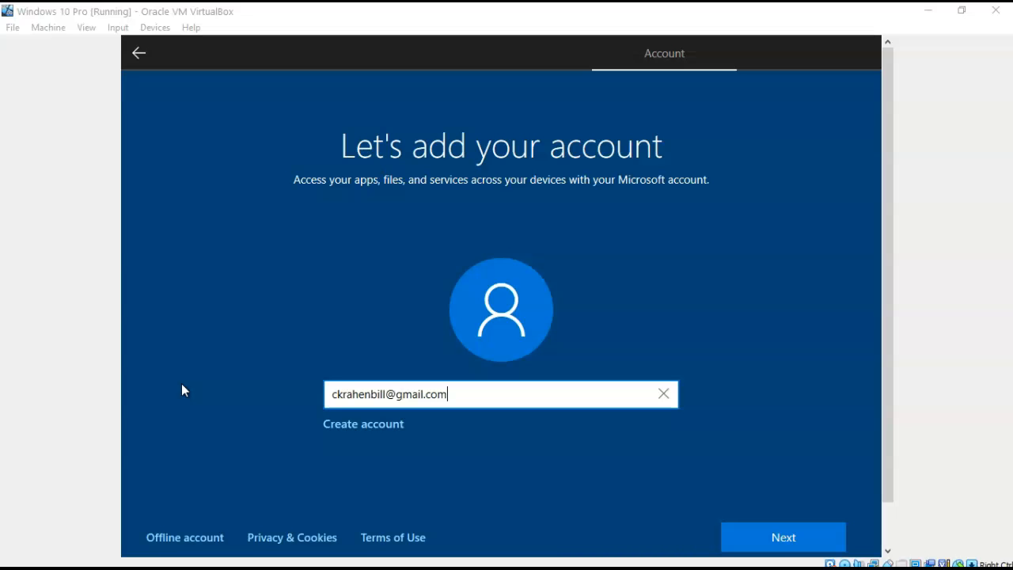
Submit the account e-mail and sign in with the account password.
left_click(782, 539)
left_click(375, 290)
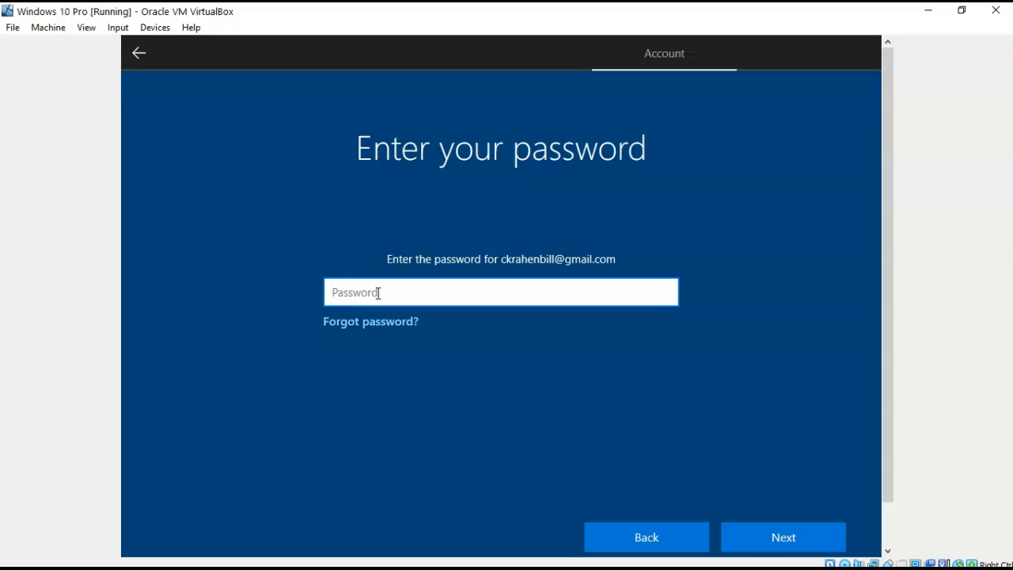
left_click(378, 293)
type("●●●●●●●●●●●●")
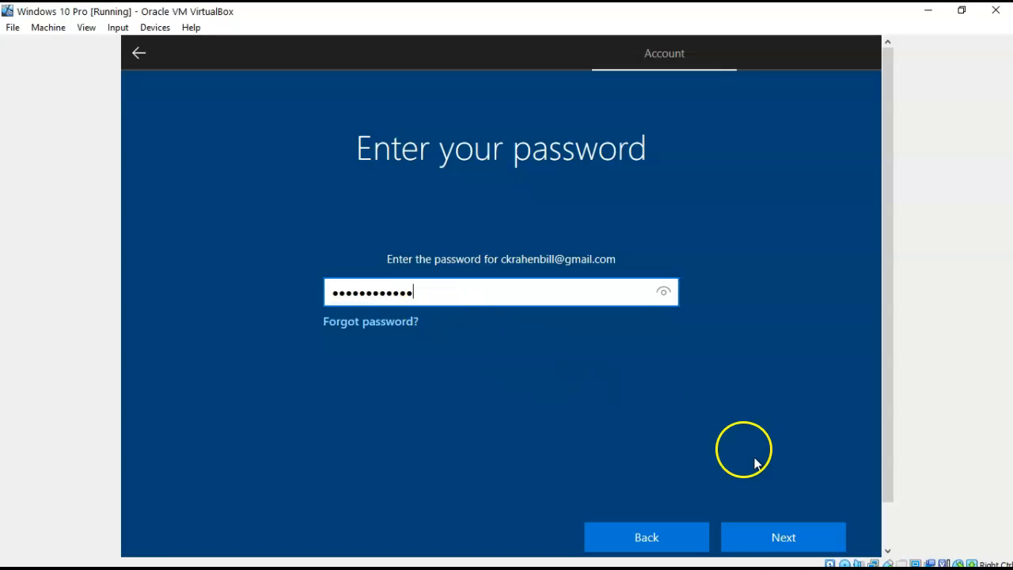
left_click(779, 538)
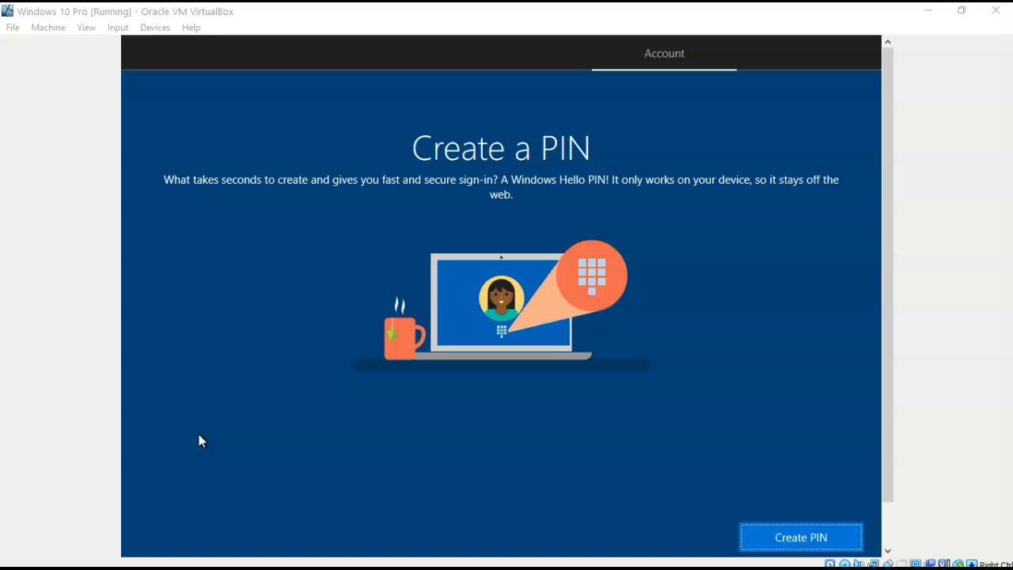
Create a four-digit sign-in PIN, entering it in both fields and confirming.
left_click(801, 538)
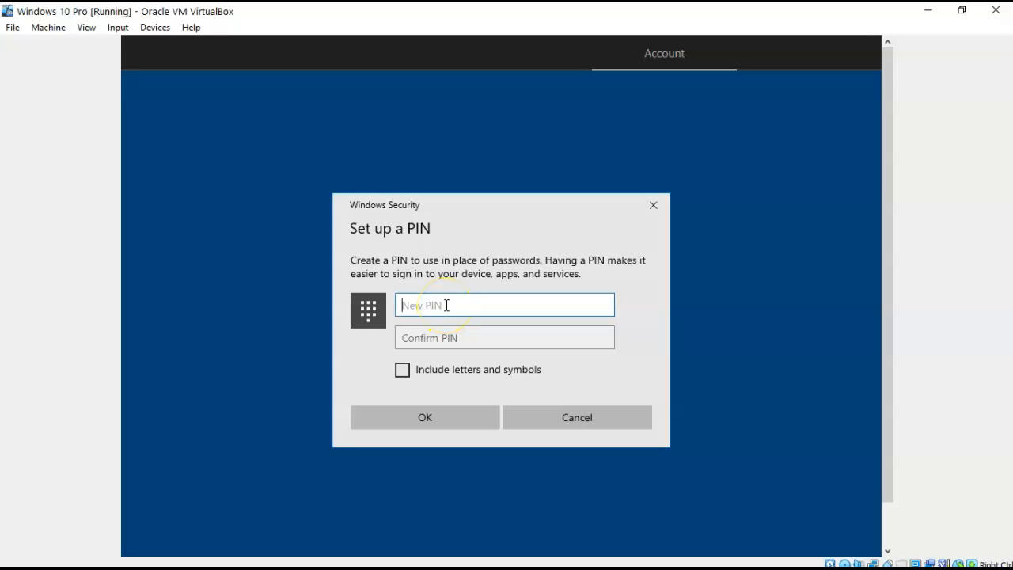
type("1234")
left_click(435, 340)
type("1234")
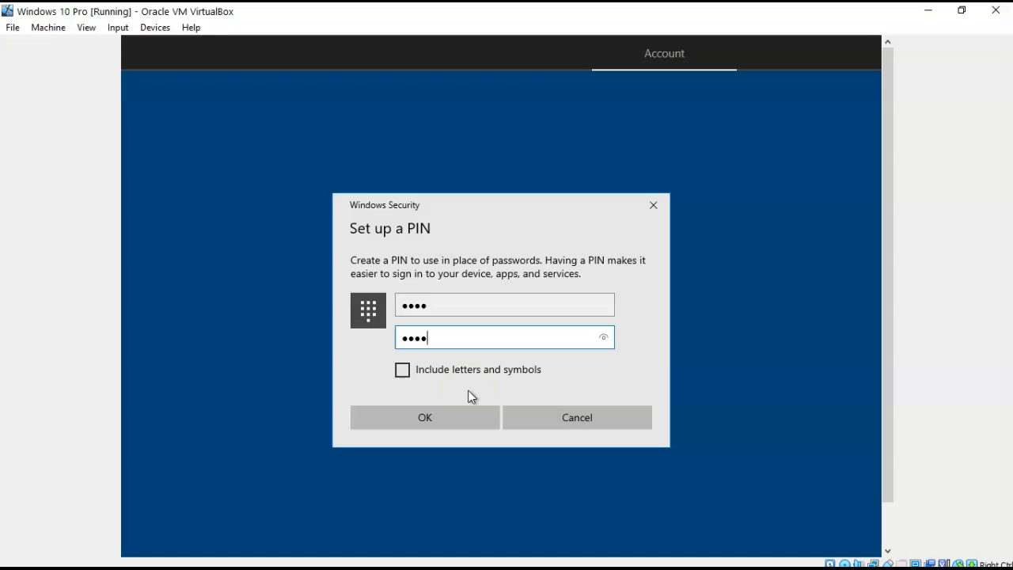
left_click(423, 421)
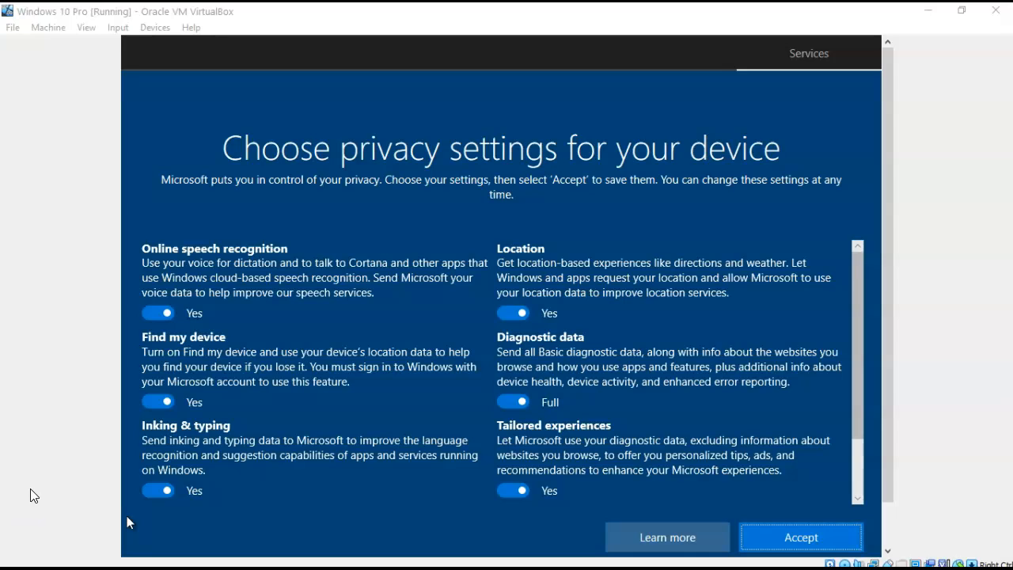
Turn off speech recognition, Find my device, inking, Advertising ID, tailored experiences, set diagnostics to Basic, then accept.
left_click(154, 314)
left_click(161, 418)
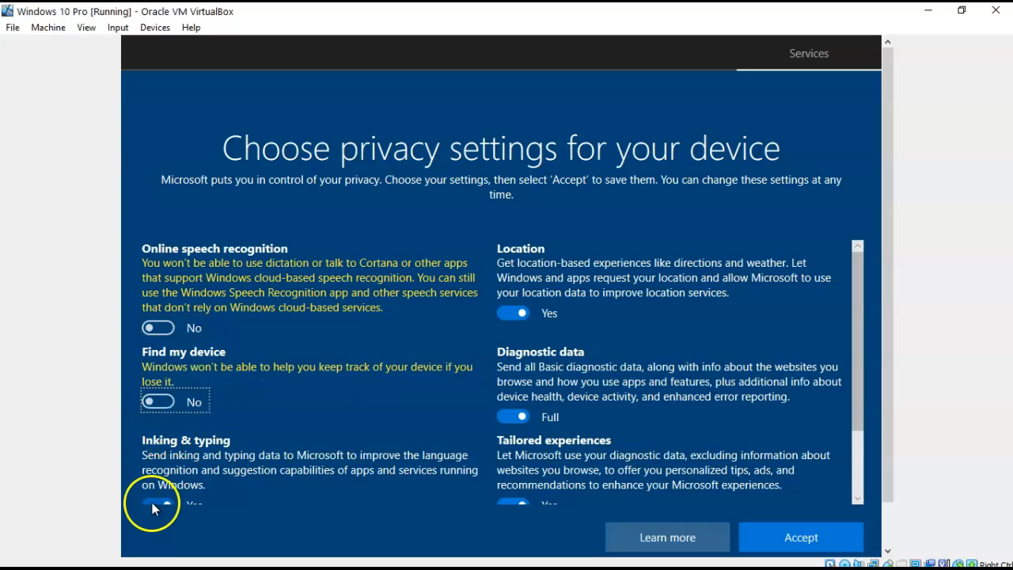
left_click(152, 503)
scroll(153, 500, "down", 2)
left_click(155, 489)
left_click(512, 414)
left_click(513, 326)
scroll(470, 353, "up", 2)
left_click(511, 310)
scroll(499, 340, "down", 2)
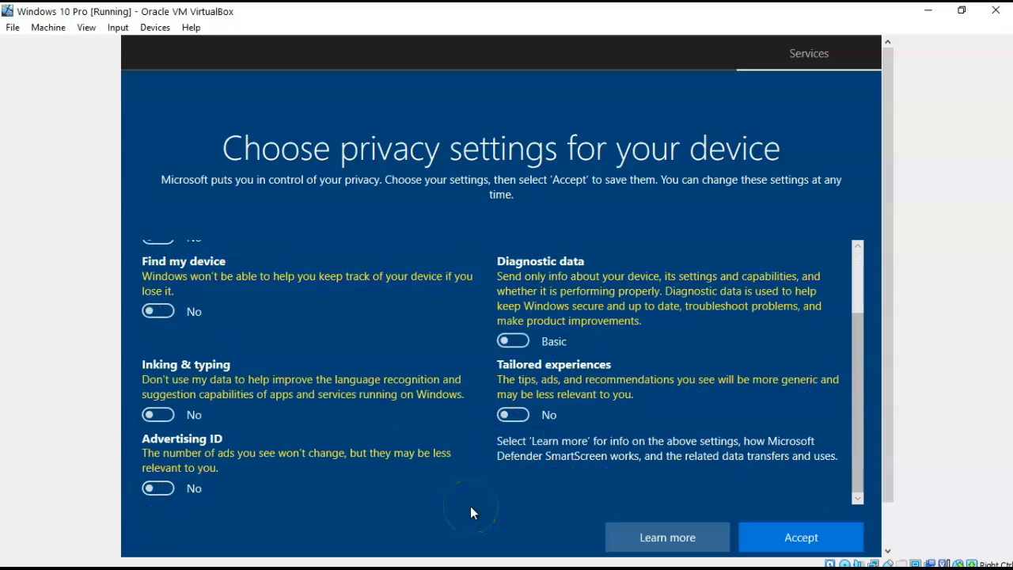
left_click(804, 537)
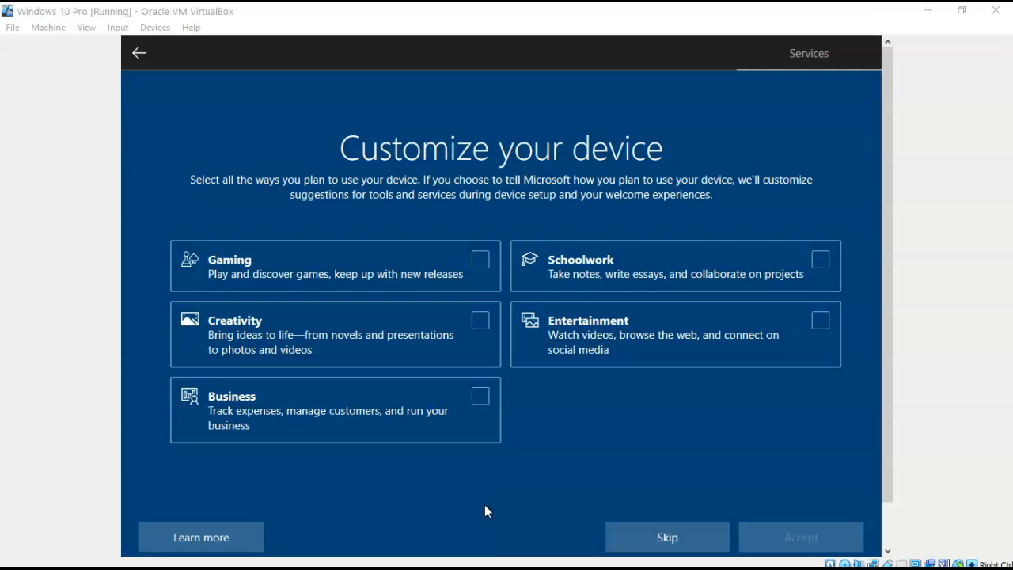
Skip device usage, activity history, phone linking, OneDrive, the Microsoft 365 trial and Cortana.
left_click(666, 538)
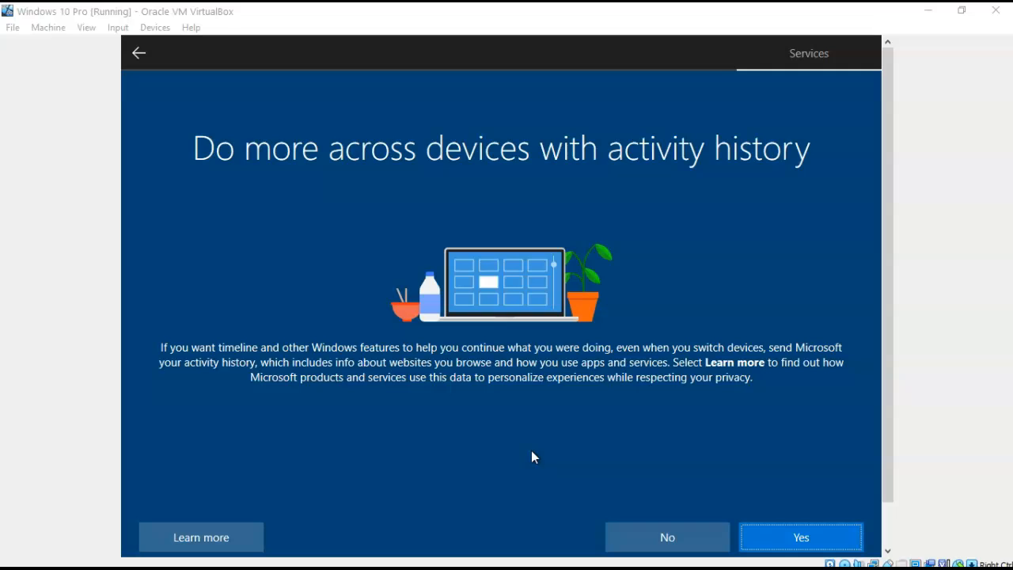
left_click(669, 538)
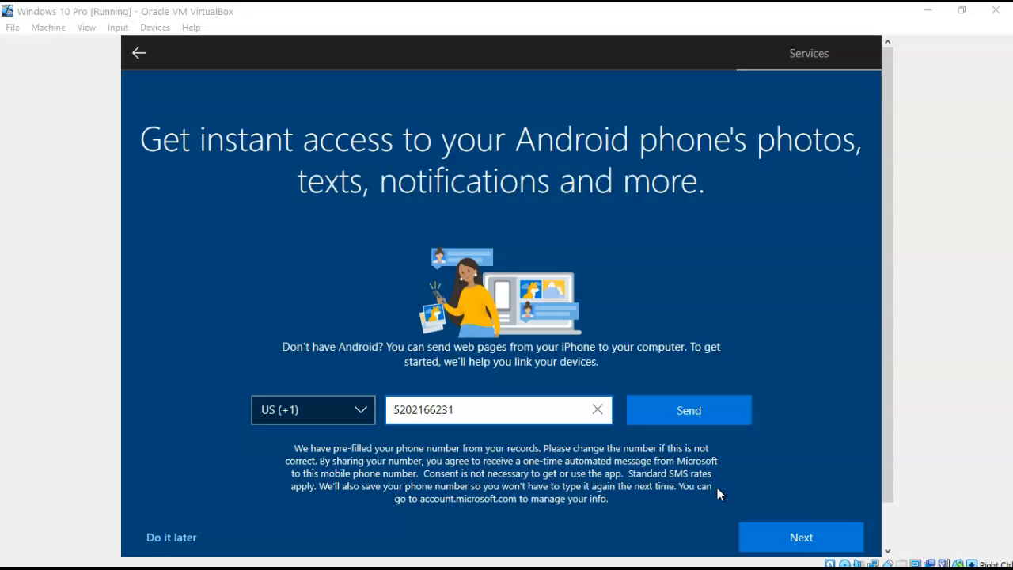
left_click(812, 538)
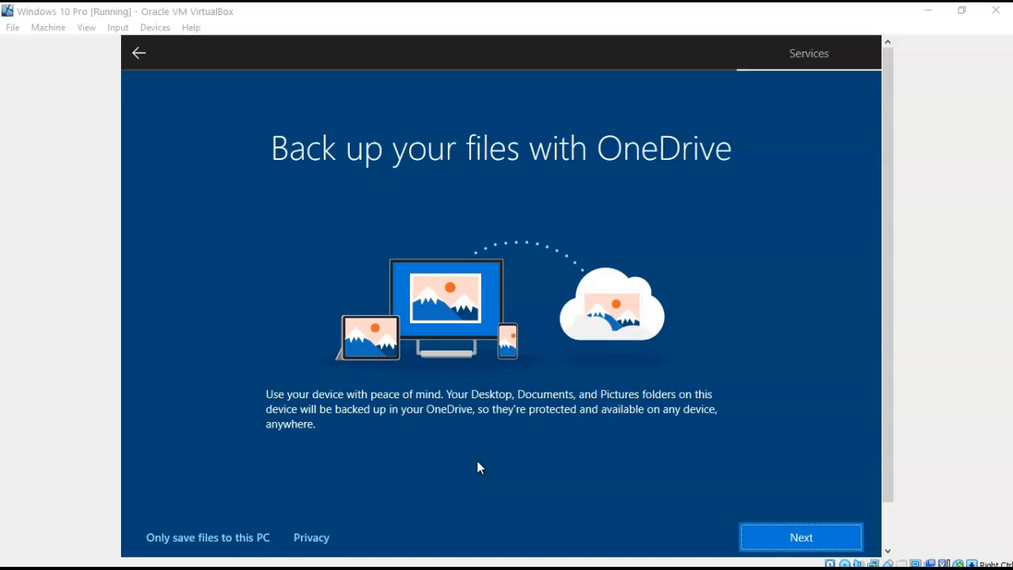
left_click(802, 540)
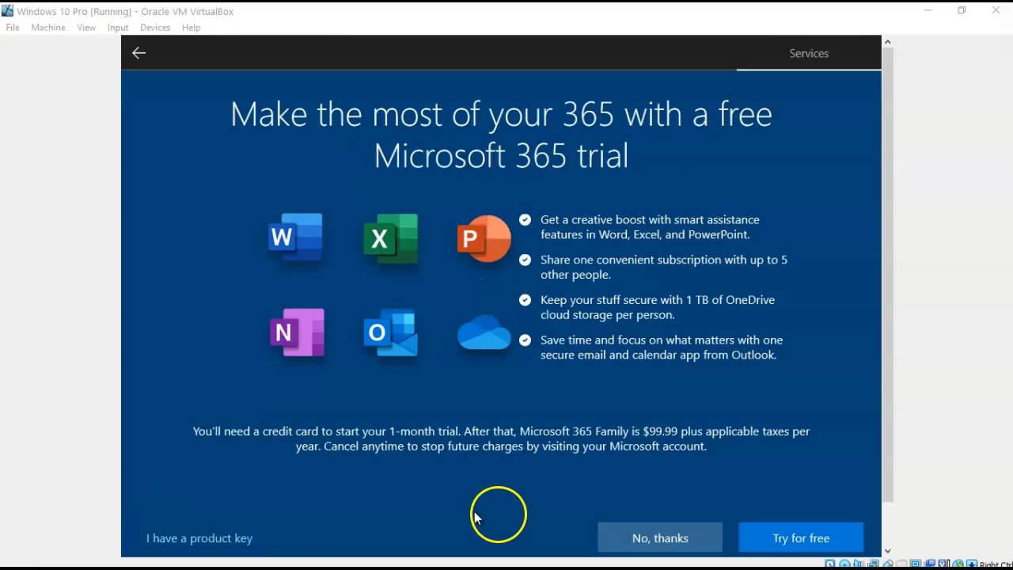
left_click(659, 542)
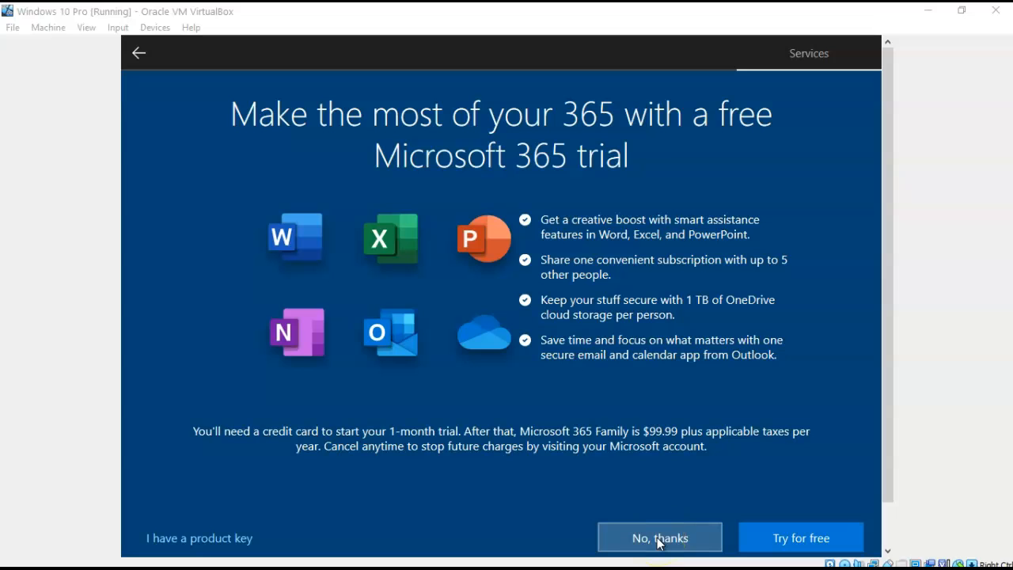
left_click(658, 539)
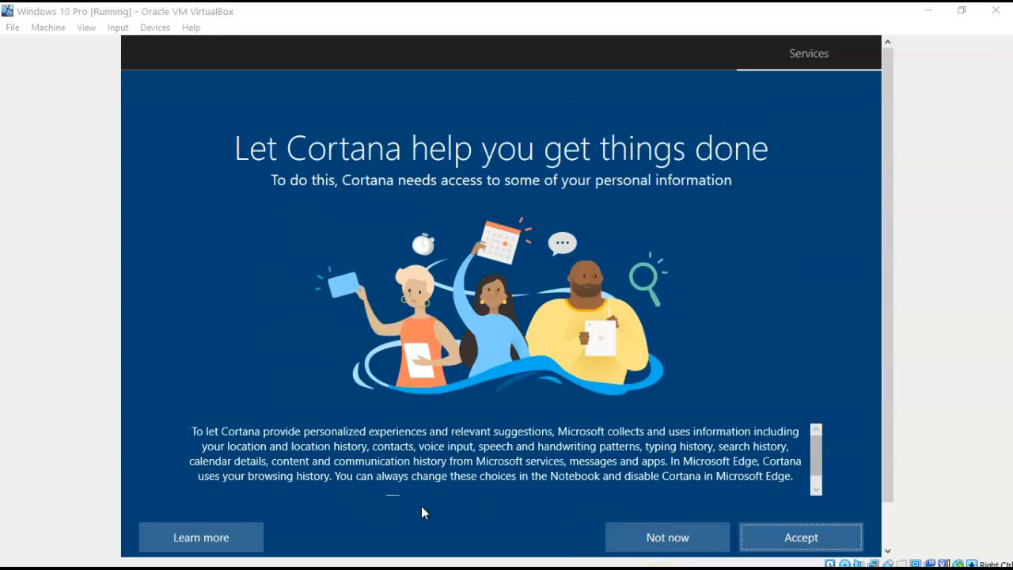
left_click(668, 540)
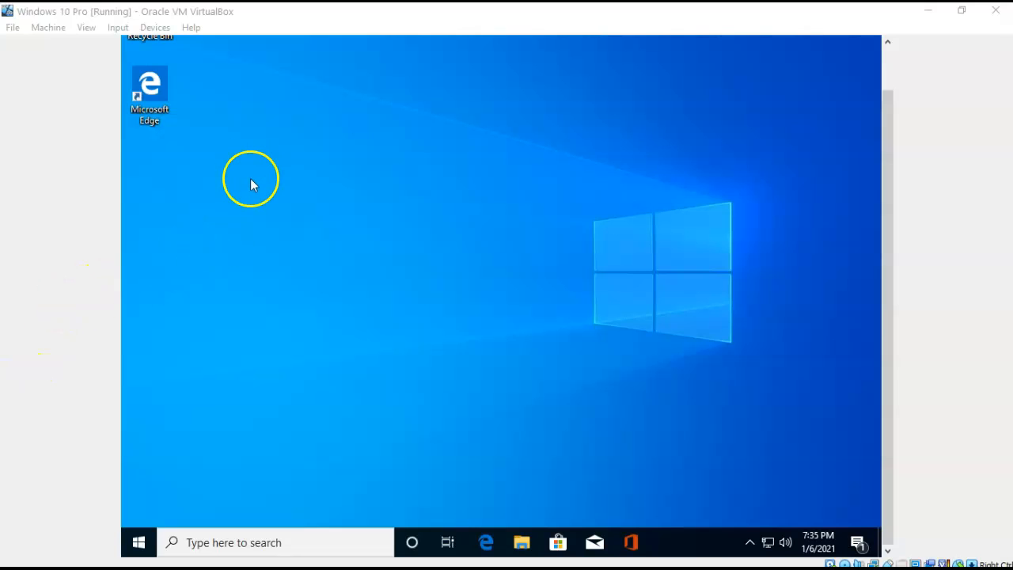
Insert the Guest Additions CD image and run VBoxWindowsAdditions from CD drive D: in File Explorer.
left_click(158, 28)
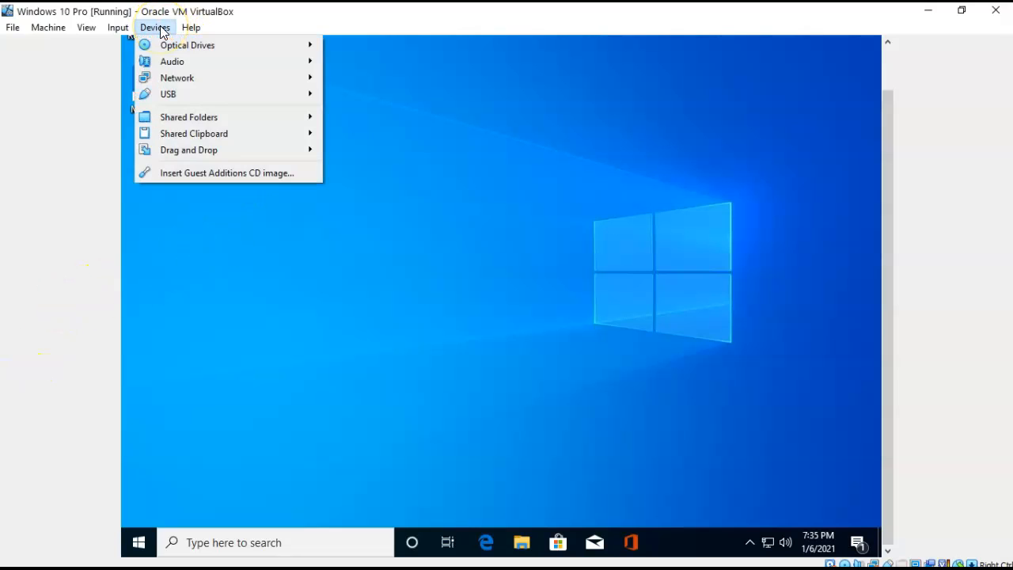
left_click(211, 173)
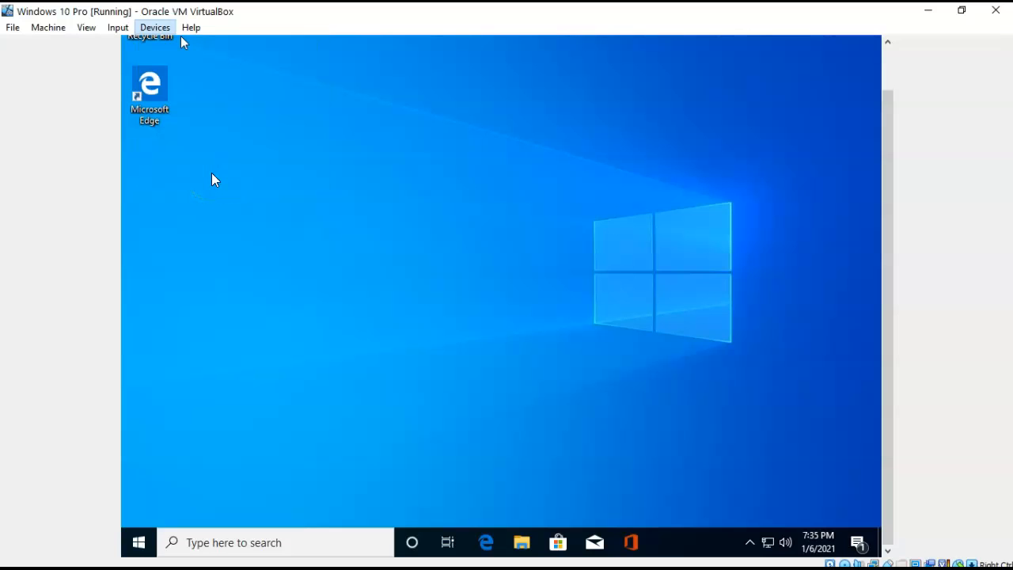
left_click(522, 543)
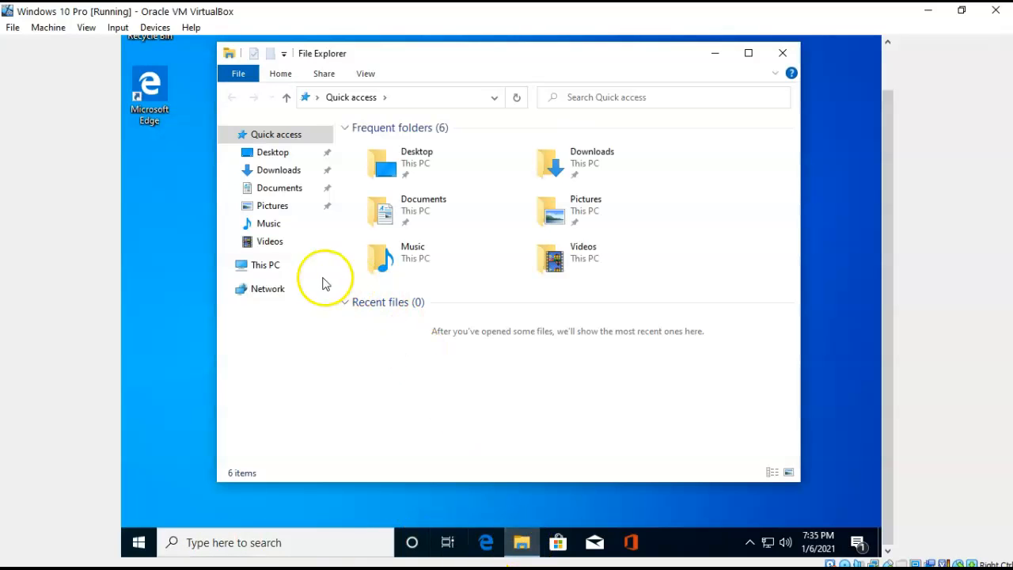
left_click(267, 273)
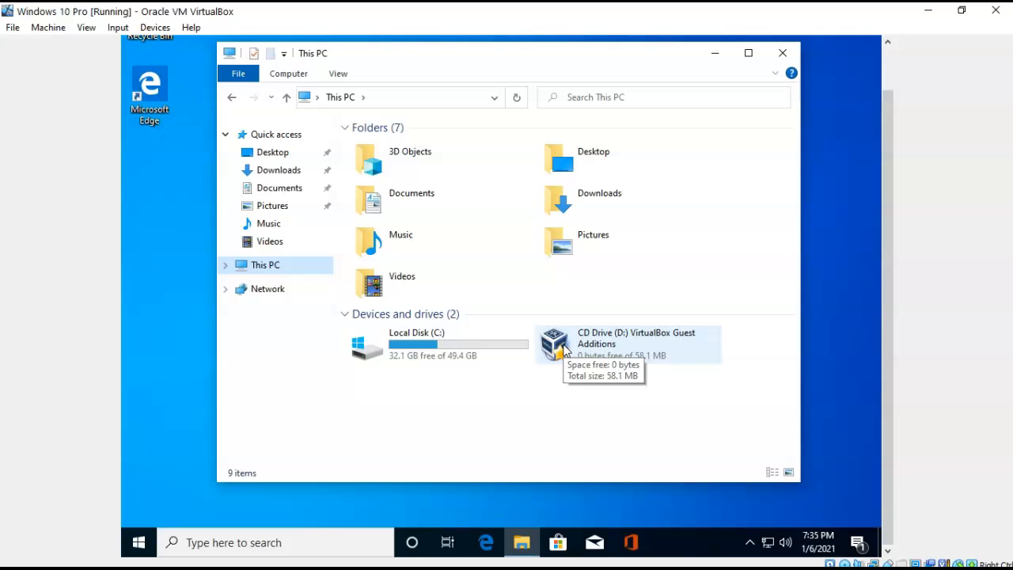
double_click(564, 349)
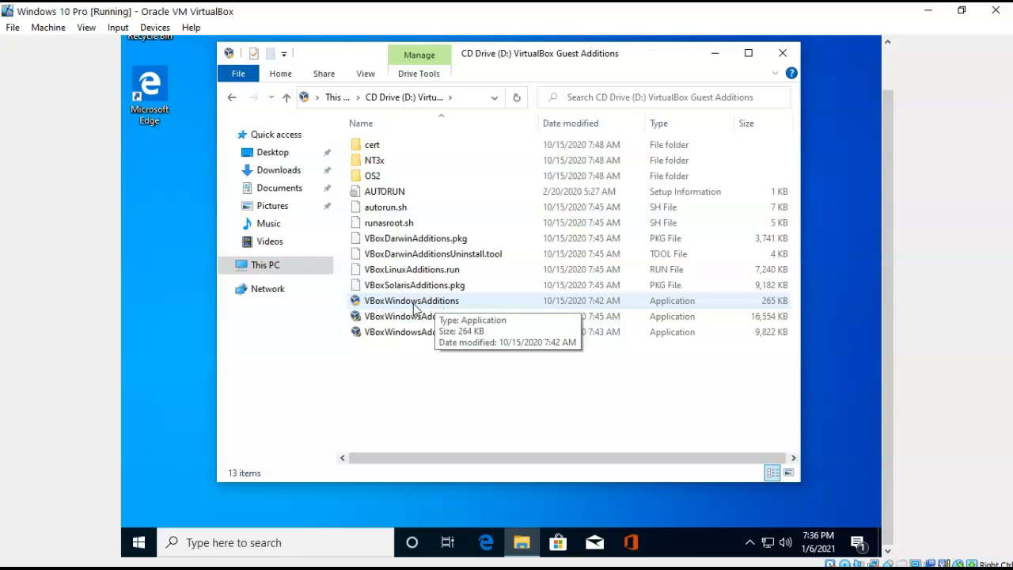
double_click(413, 304)
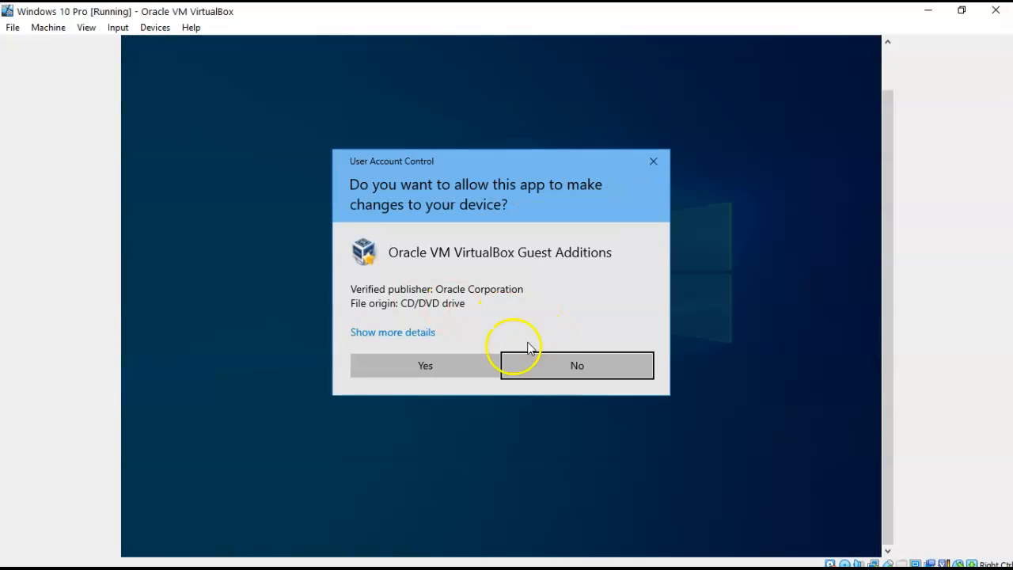
Install Guest Additions 6.1.16 to the default location, allowing the Oracle device driver.
left_click(424, 366)
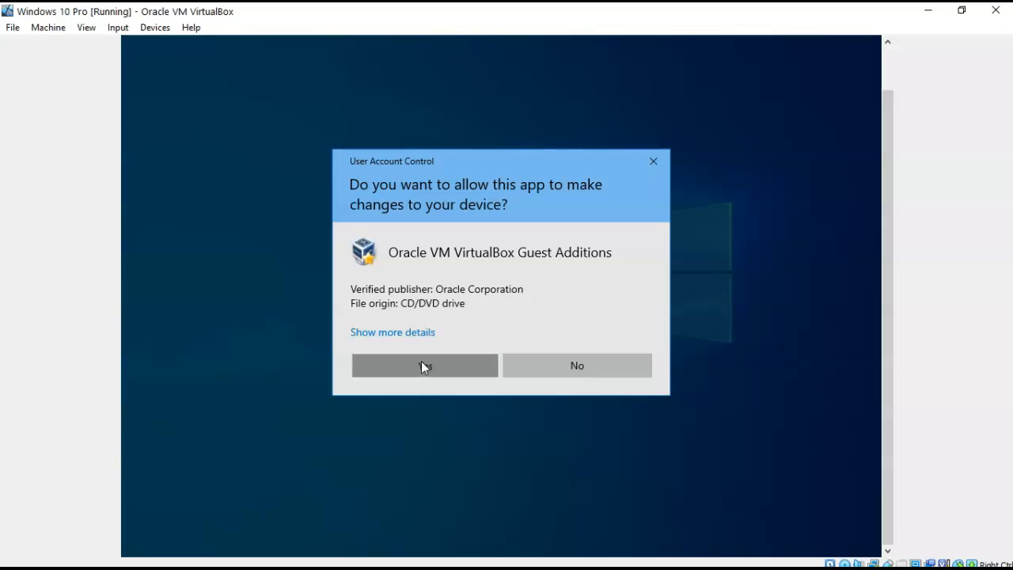
left_click(578, 384)
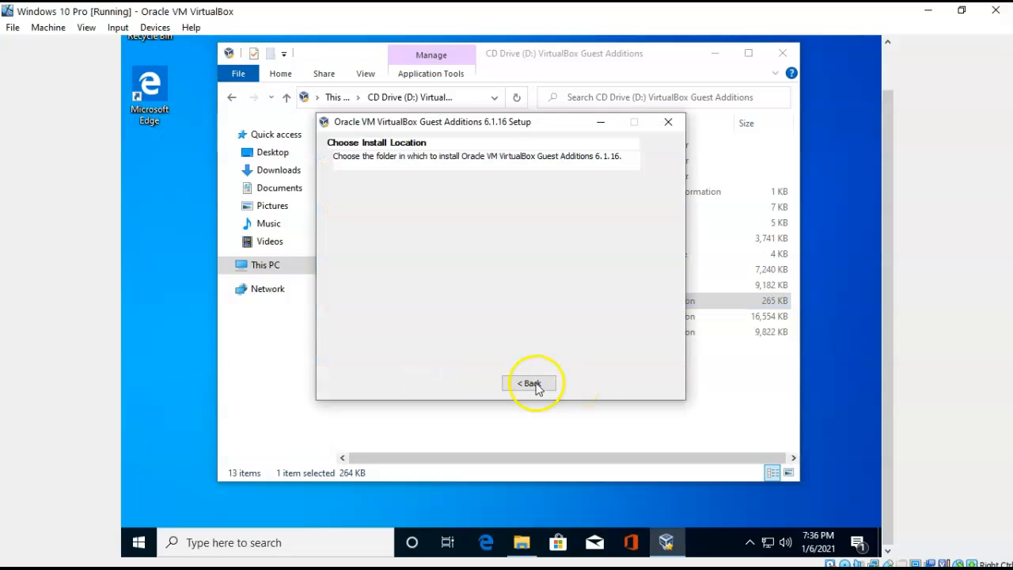
left_click(581, 384)
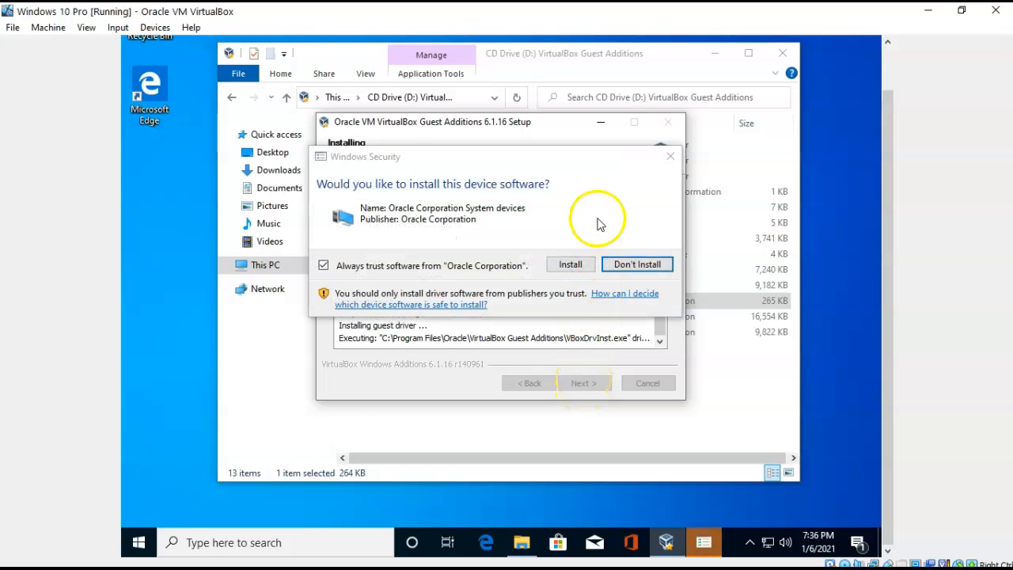
left_click(571, 265)
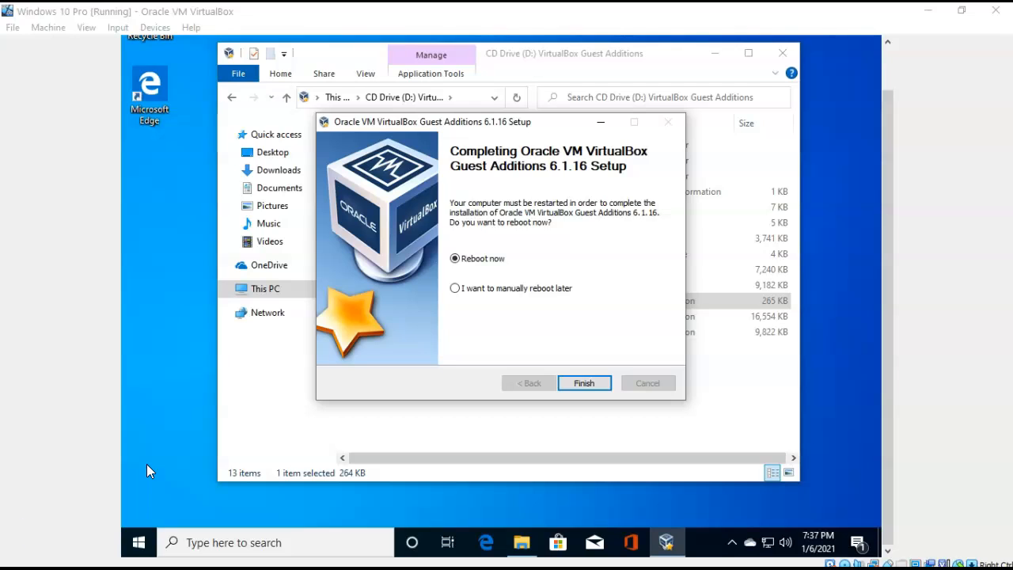
Finish with Reboot now, then sign back in to the desktop with the PIN.
left_click(576, 383)
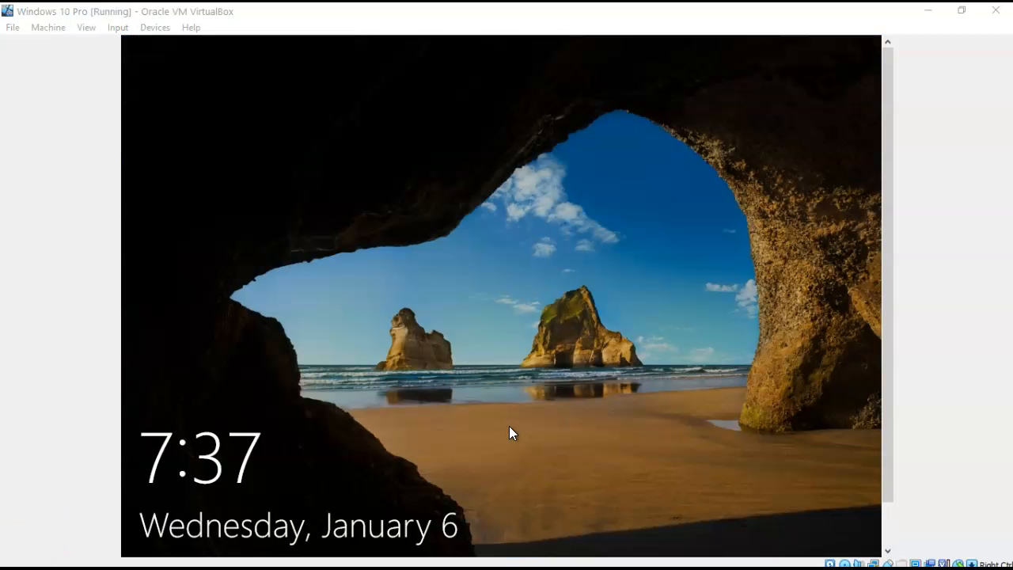
left_click(502, 296)
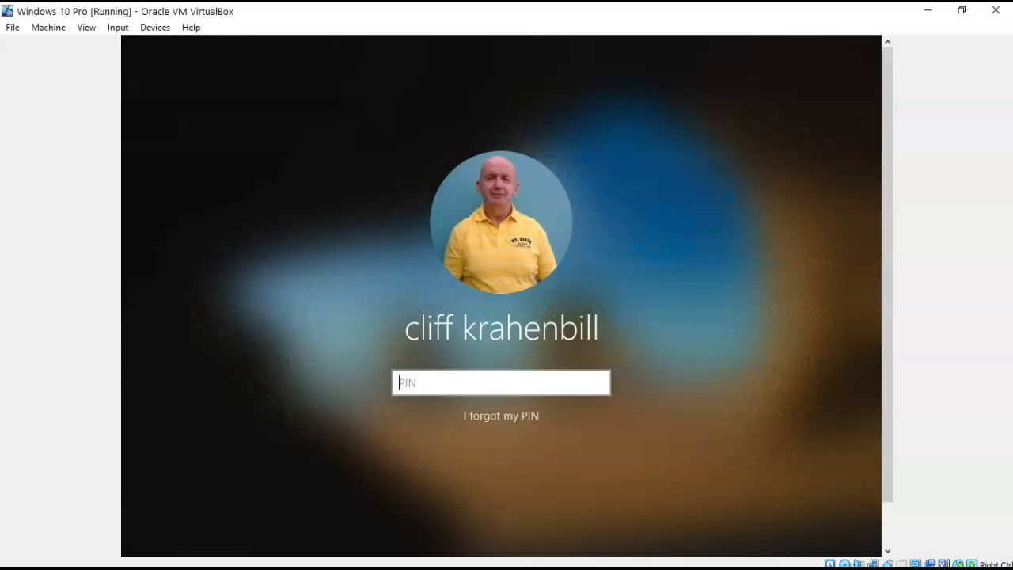
type("••••")
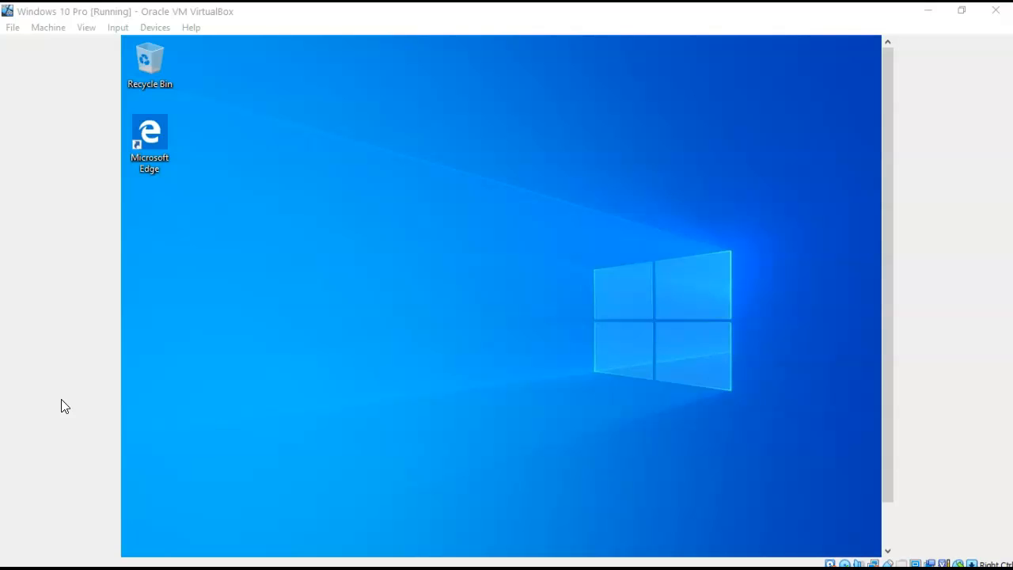
In Network Settings, change the adapter's attachment from NAT to Host-only Adapter and save.
left_click(153, 32)
mouse_move(188, 77)
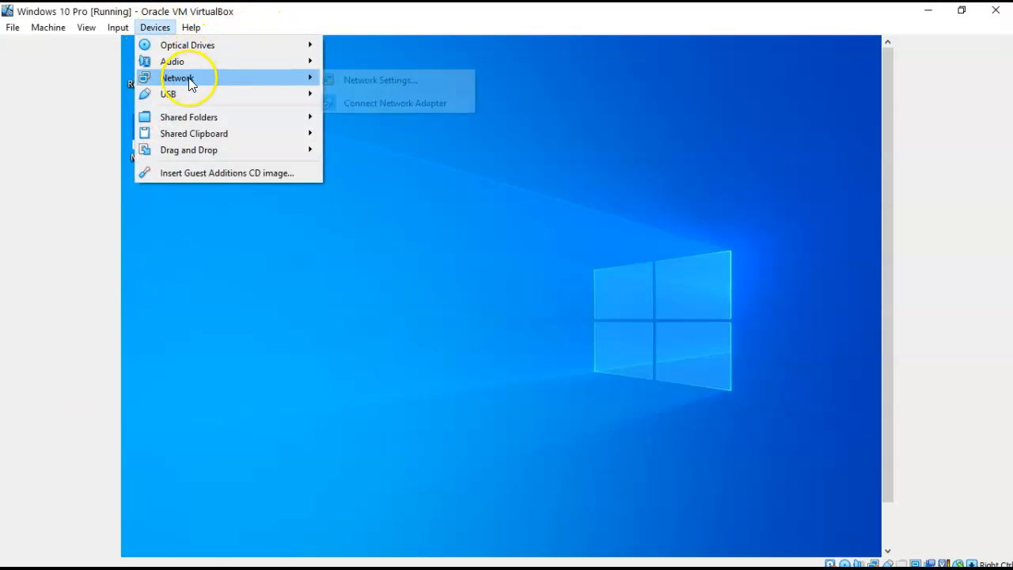
left_click(385, 82)
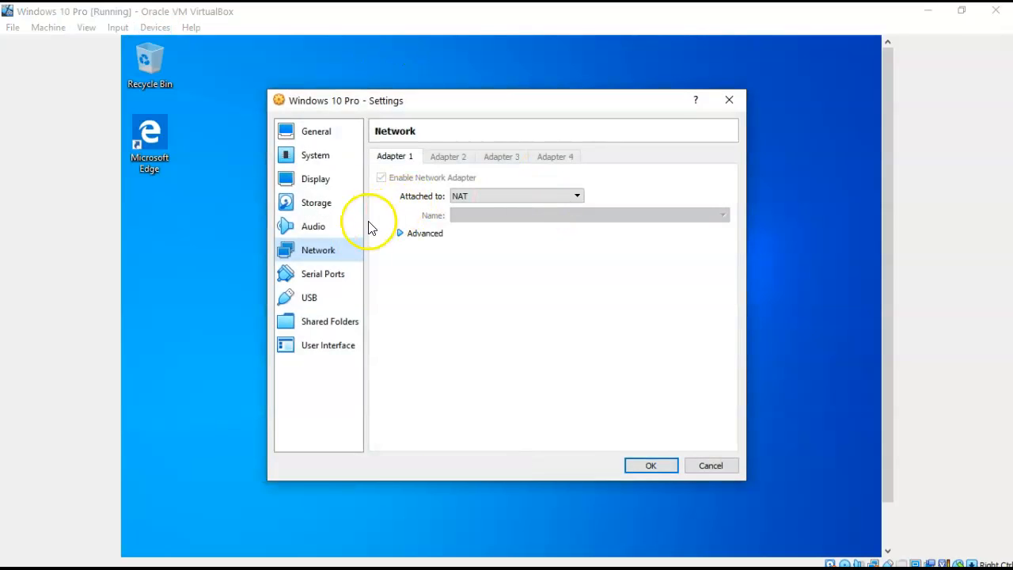
left_click(574, 197)
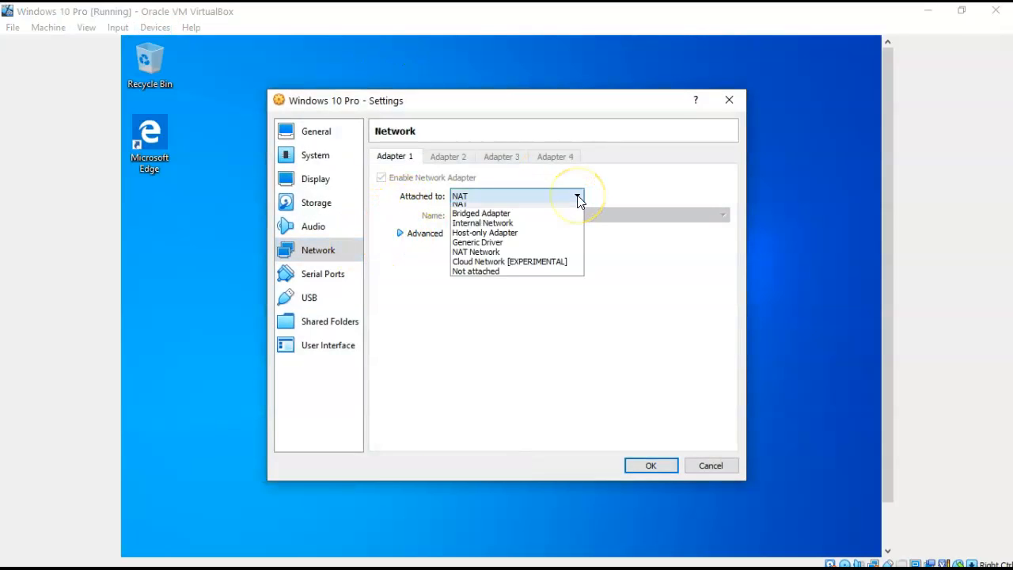
left_click(510, 238)
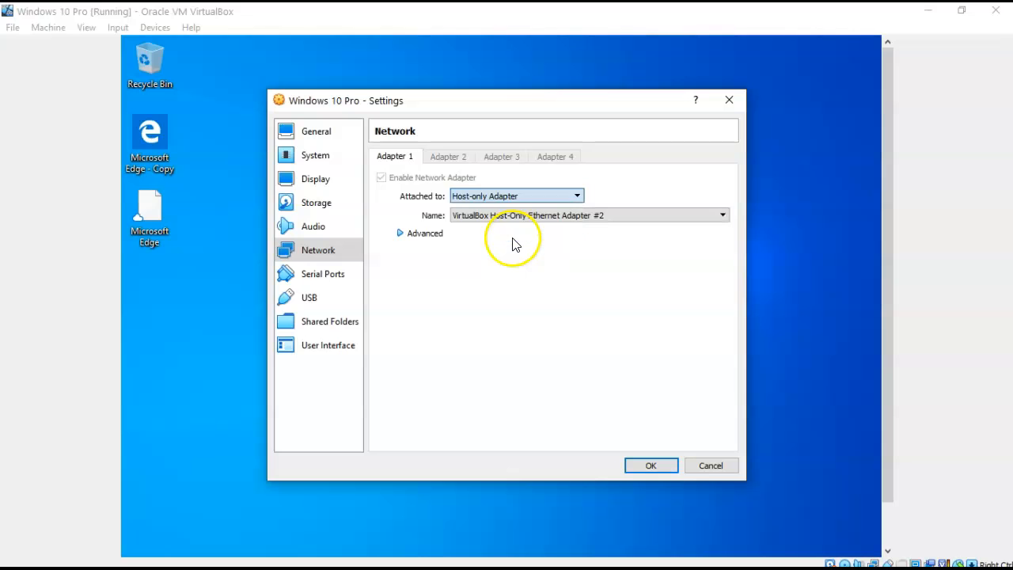
left_click(647, 470)
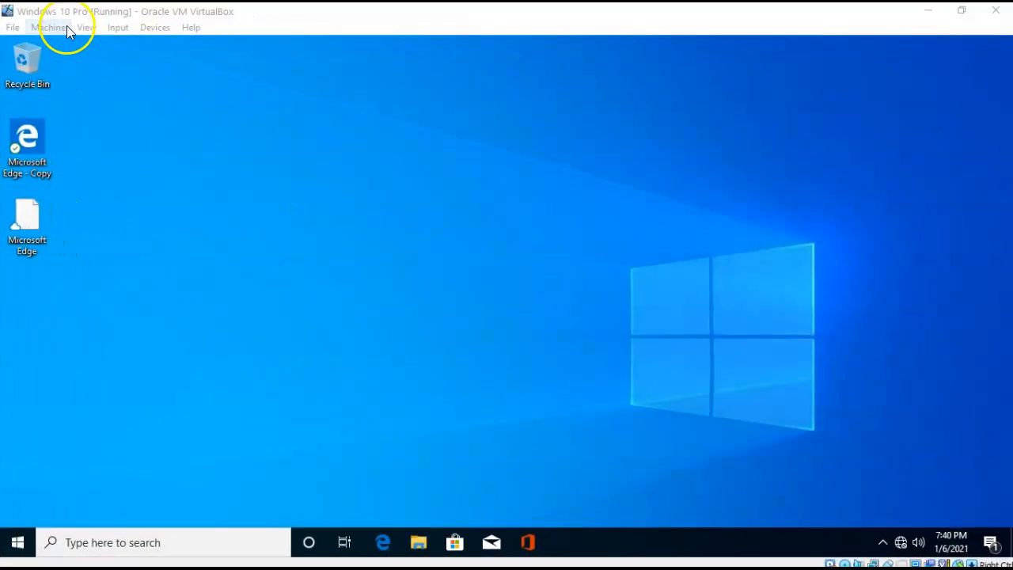
left_click(167, 30)
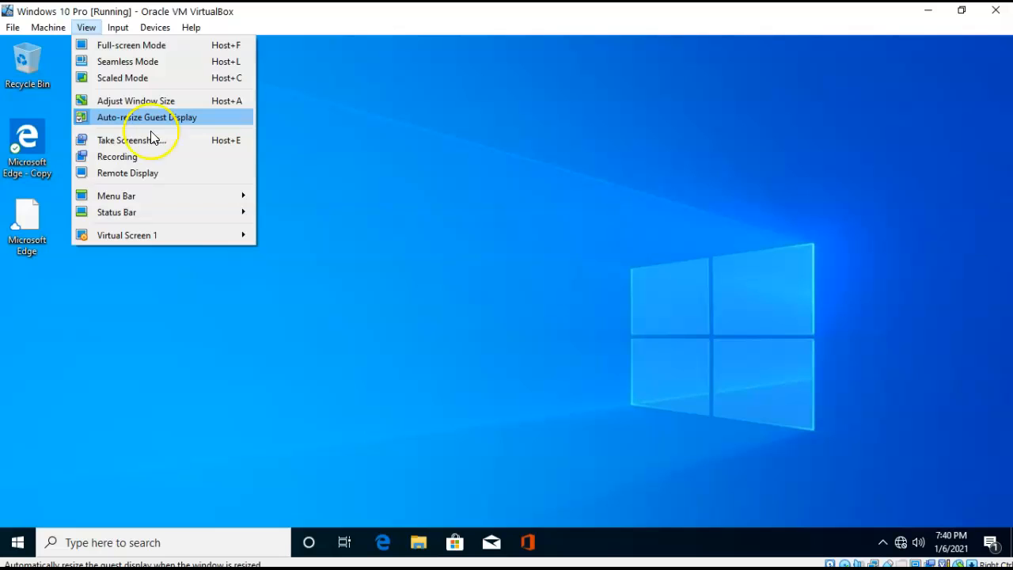
left_click(388, 231)
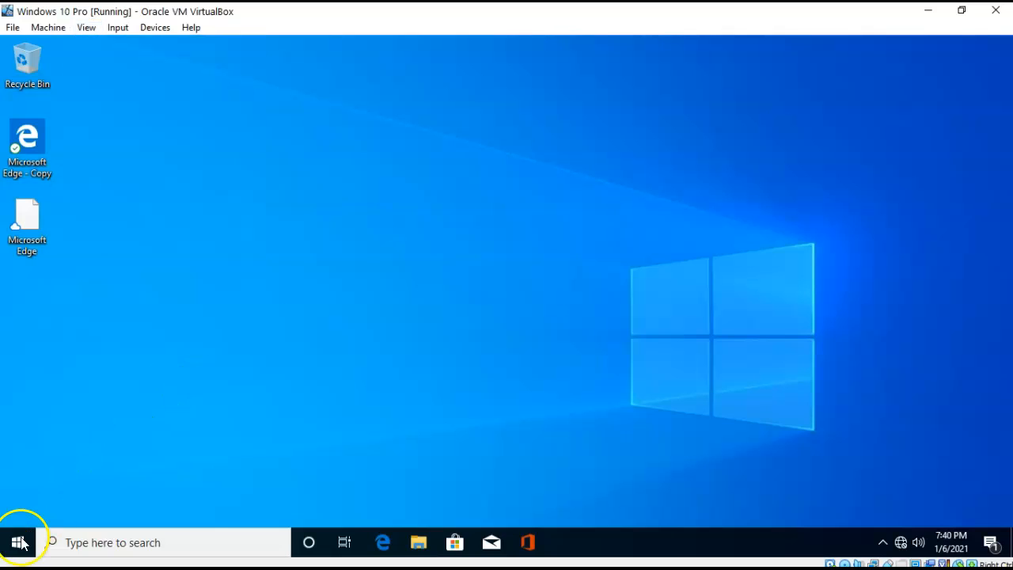
mouse_move(906, 546)
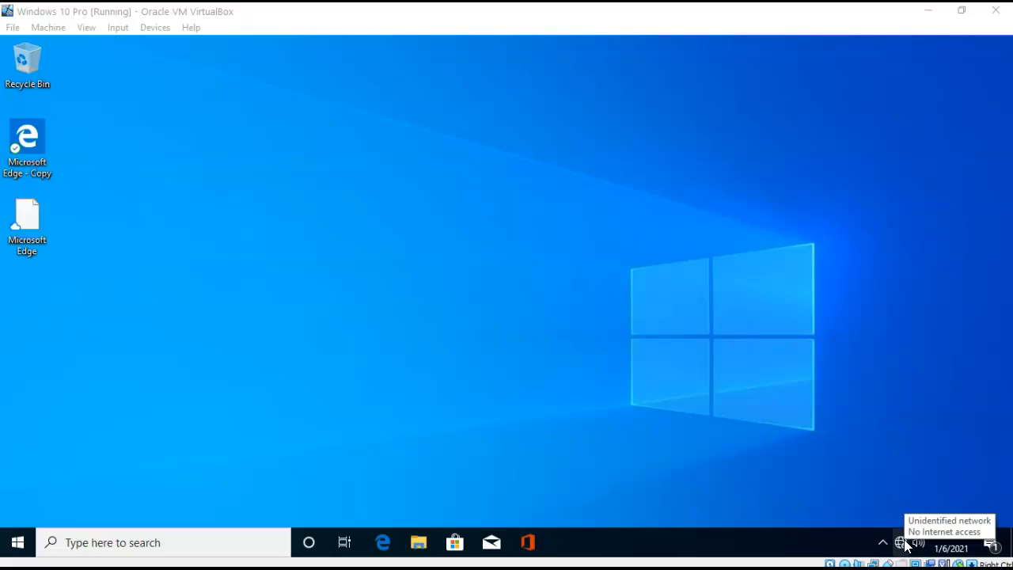
left_click(506, 543)
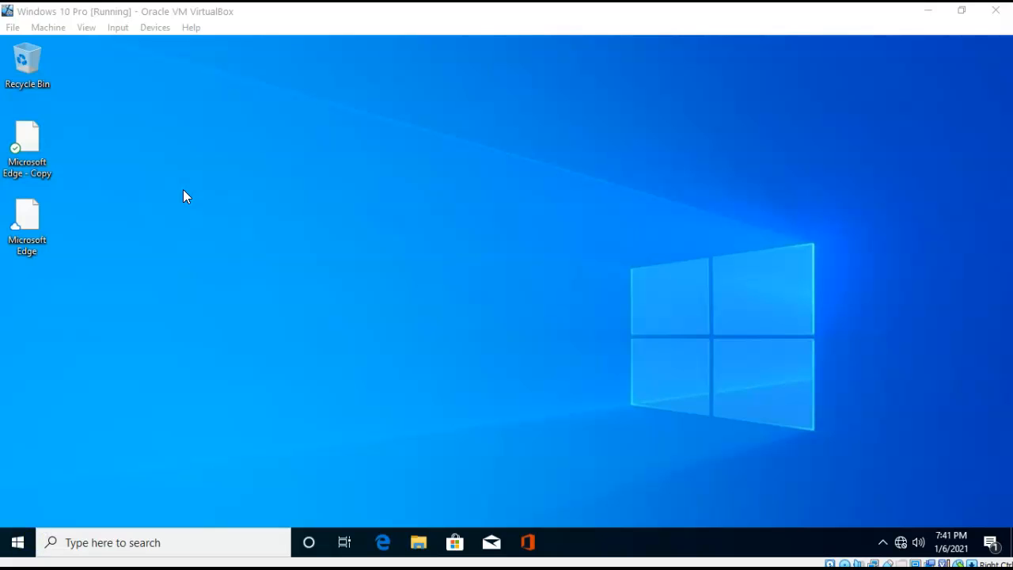
Attach the VM's Adapter 1 to NAT Network 'NatNetwork' and save the network settings.
left_click(157, 33)
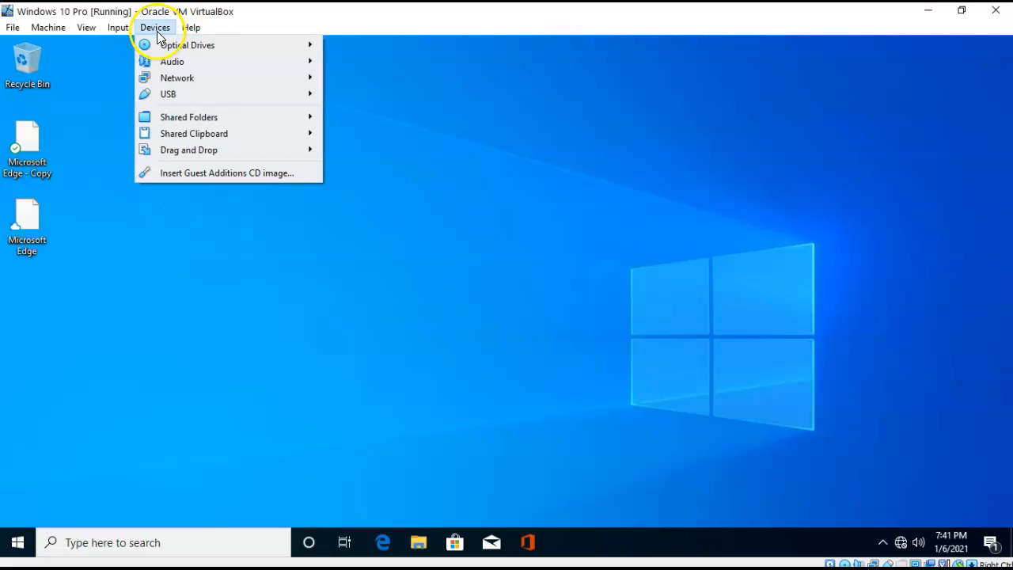
mouse_move(186, 76)
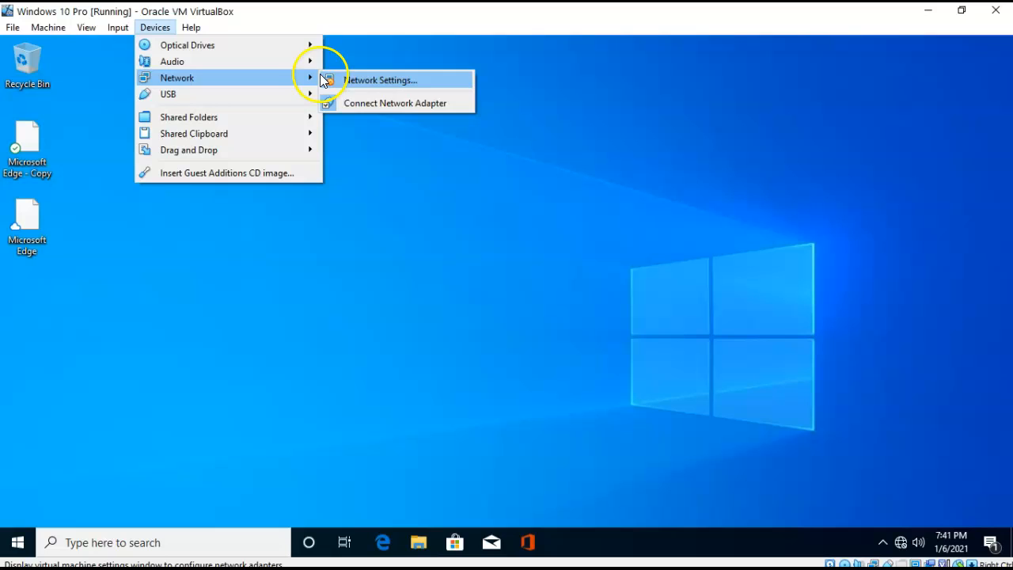
left_click(380, 79)
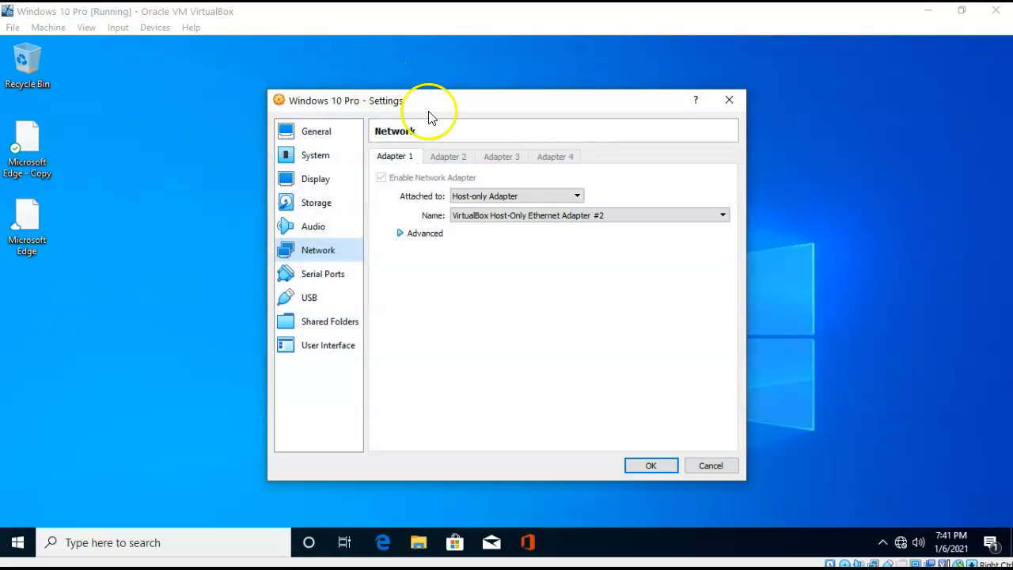
left_click(578, 197)
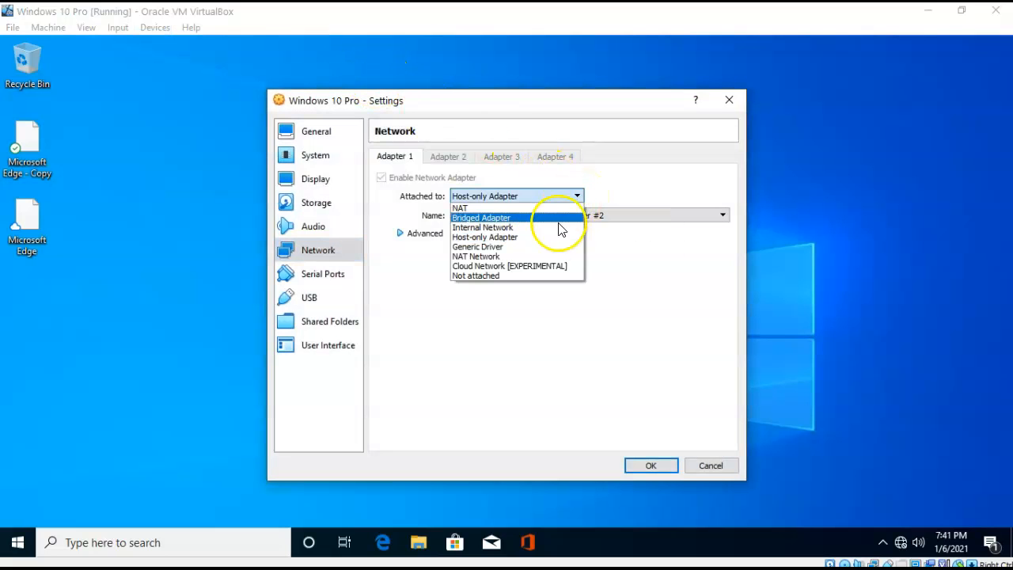
left_click(501, 257)
left_click(650, 466)
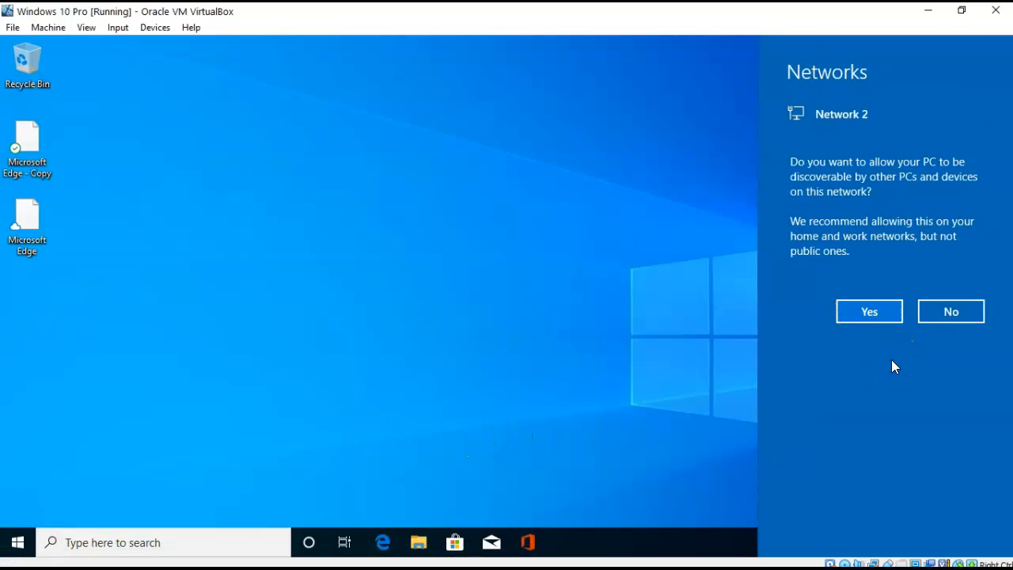
Decline making the guest discoverable on Network 2.
left_click(942, 317)
left_click(946, 314)
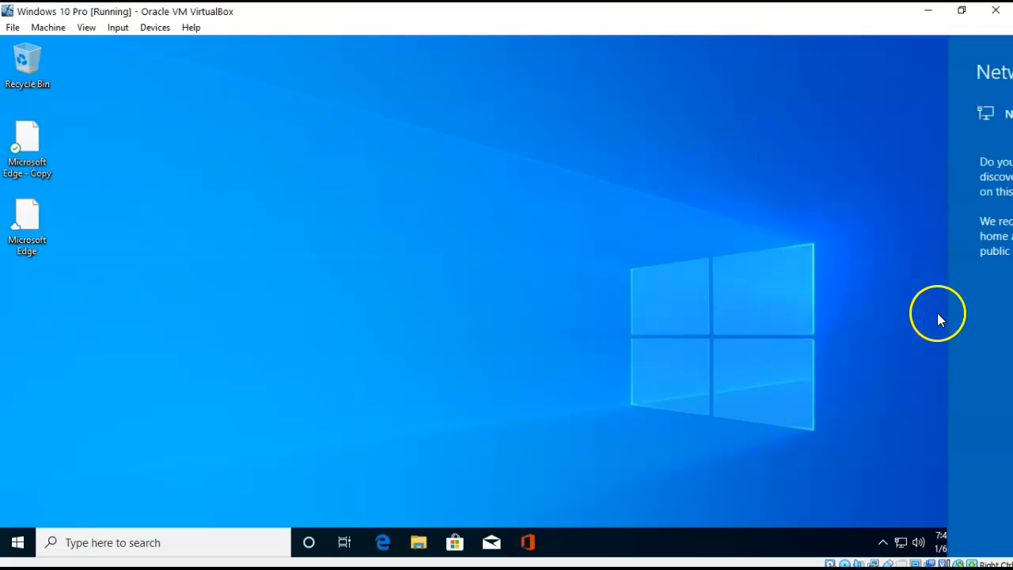
left_click(161, 27)
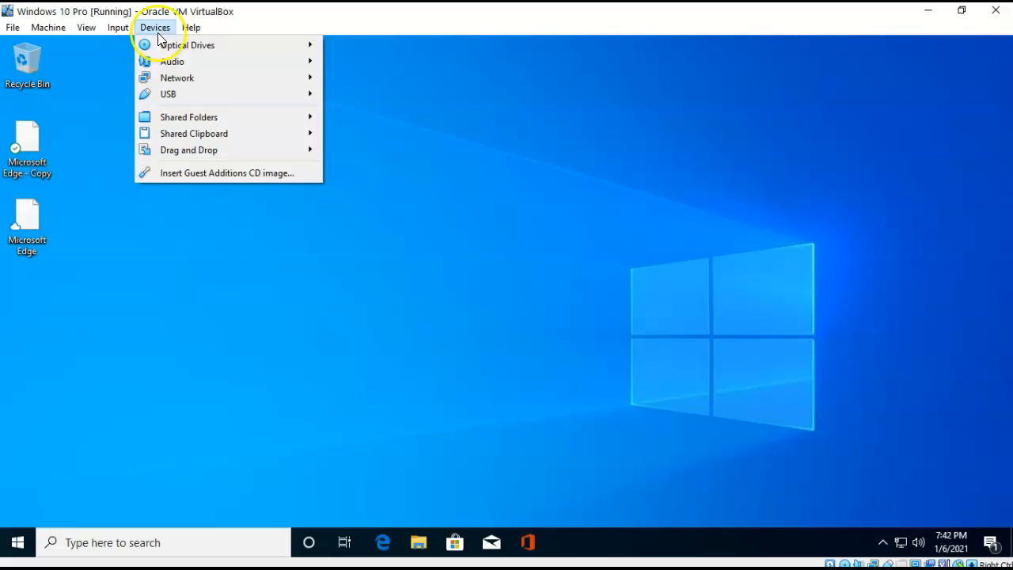
Switch Adapter 1 back to Host-only Adapter (VirtualBox Host-Only Ethernet Adapter #2) and save.
mouse_move(172, 78)
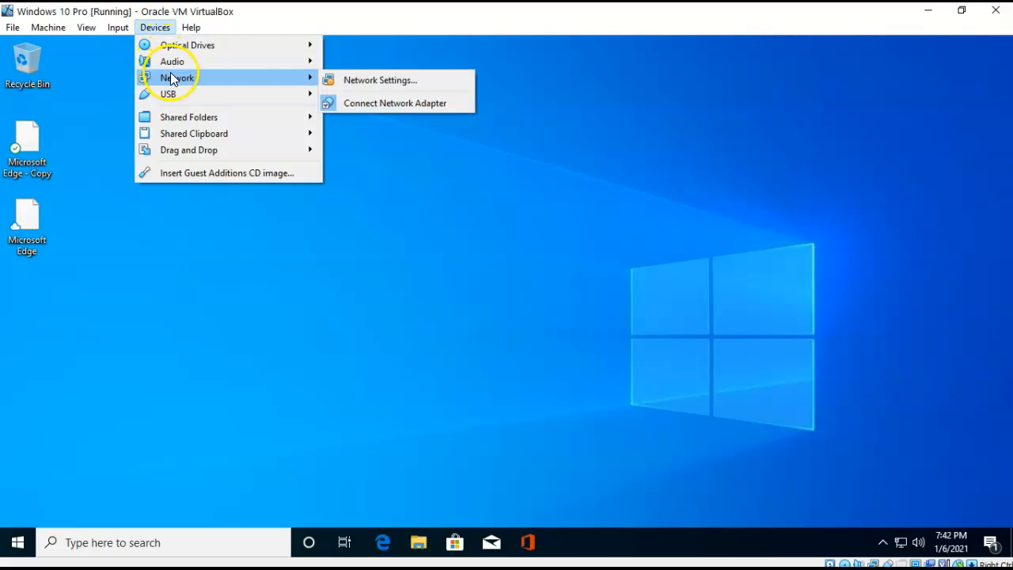
left_click(370, 80)
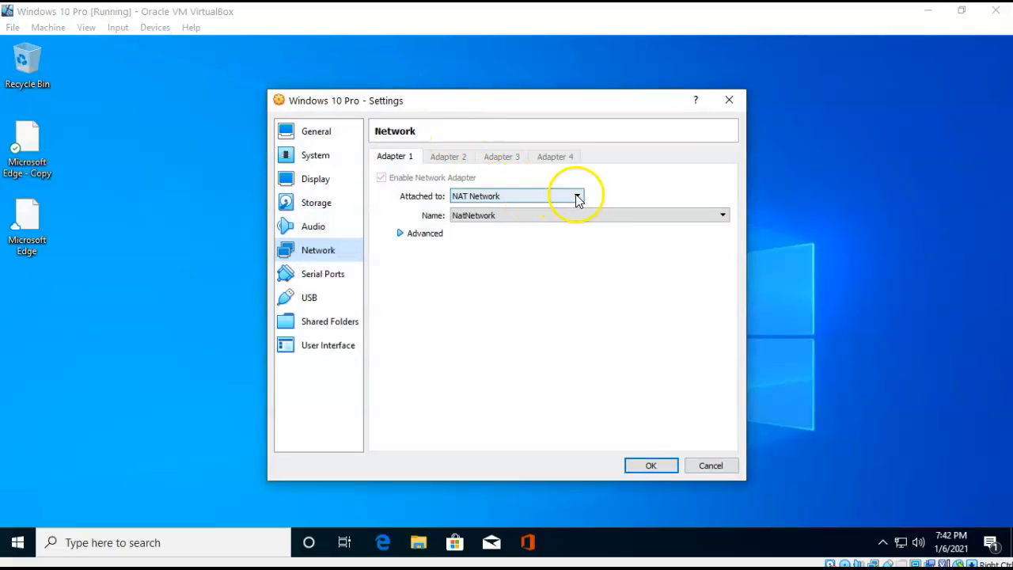
left_click(576, 196)
left_click(505, 238)
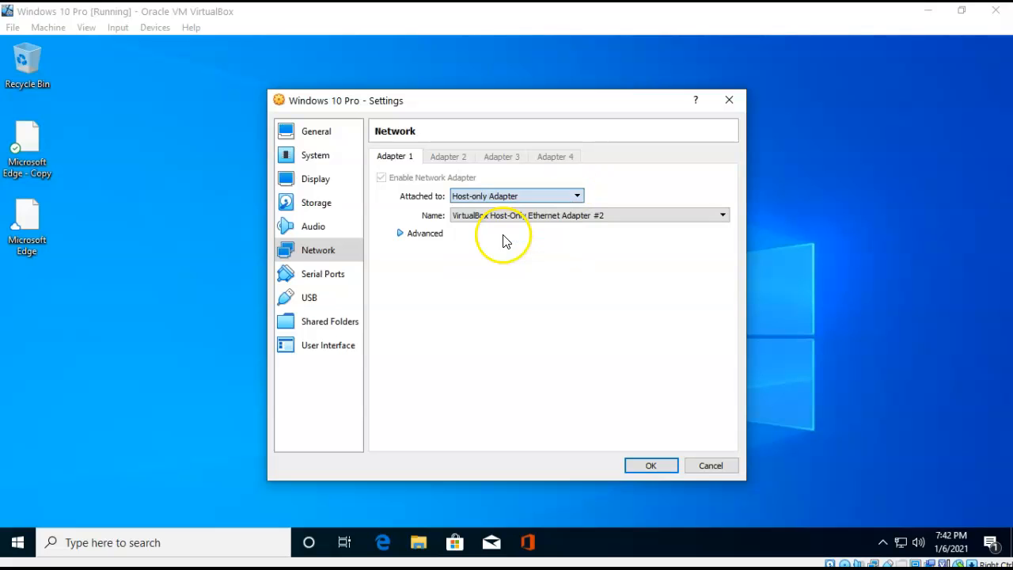
left_click(650, 466)
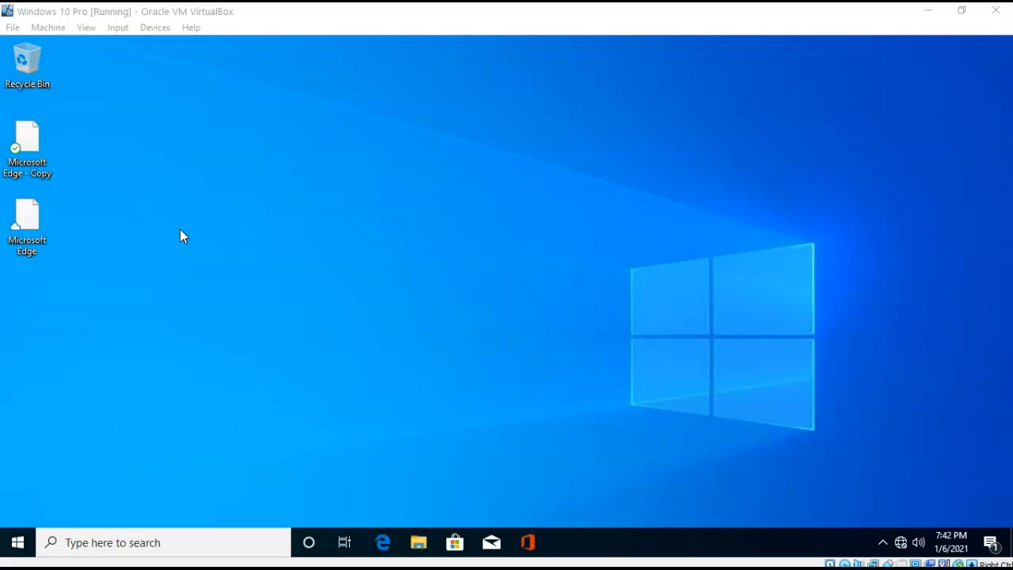